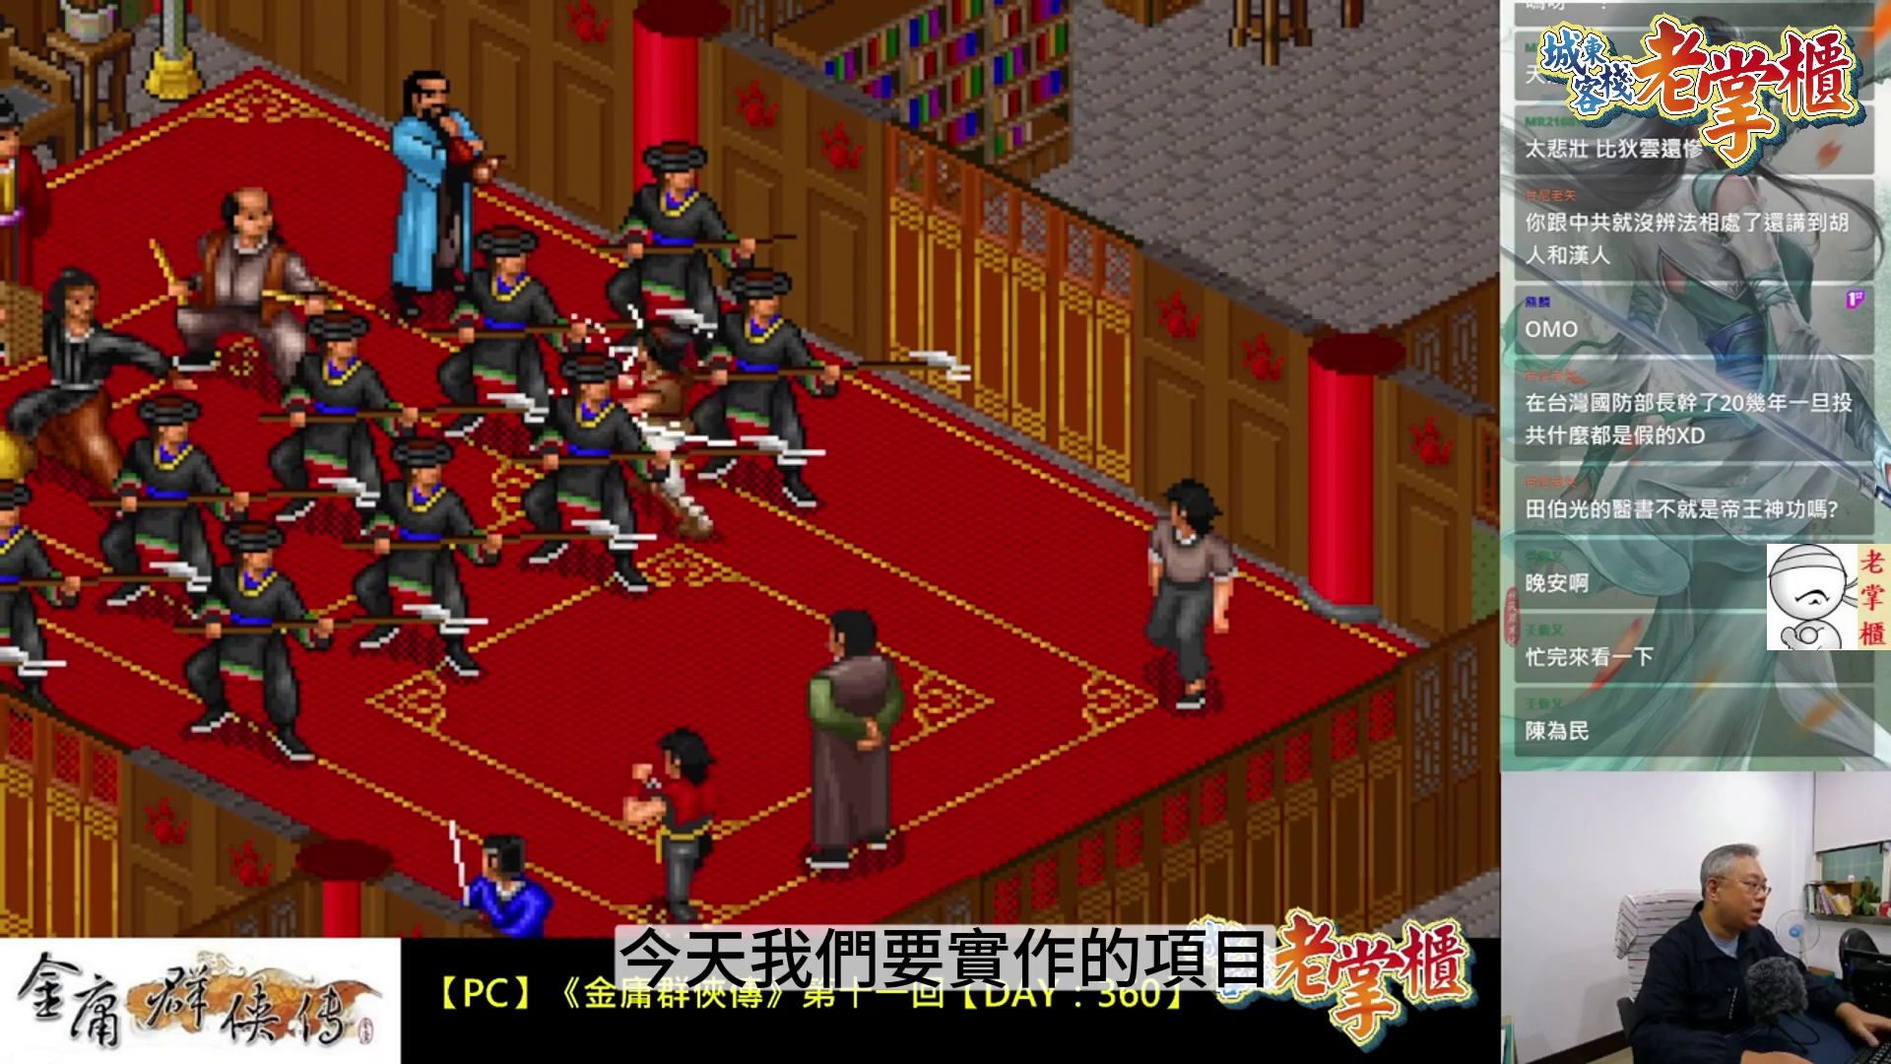
key("Return")
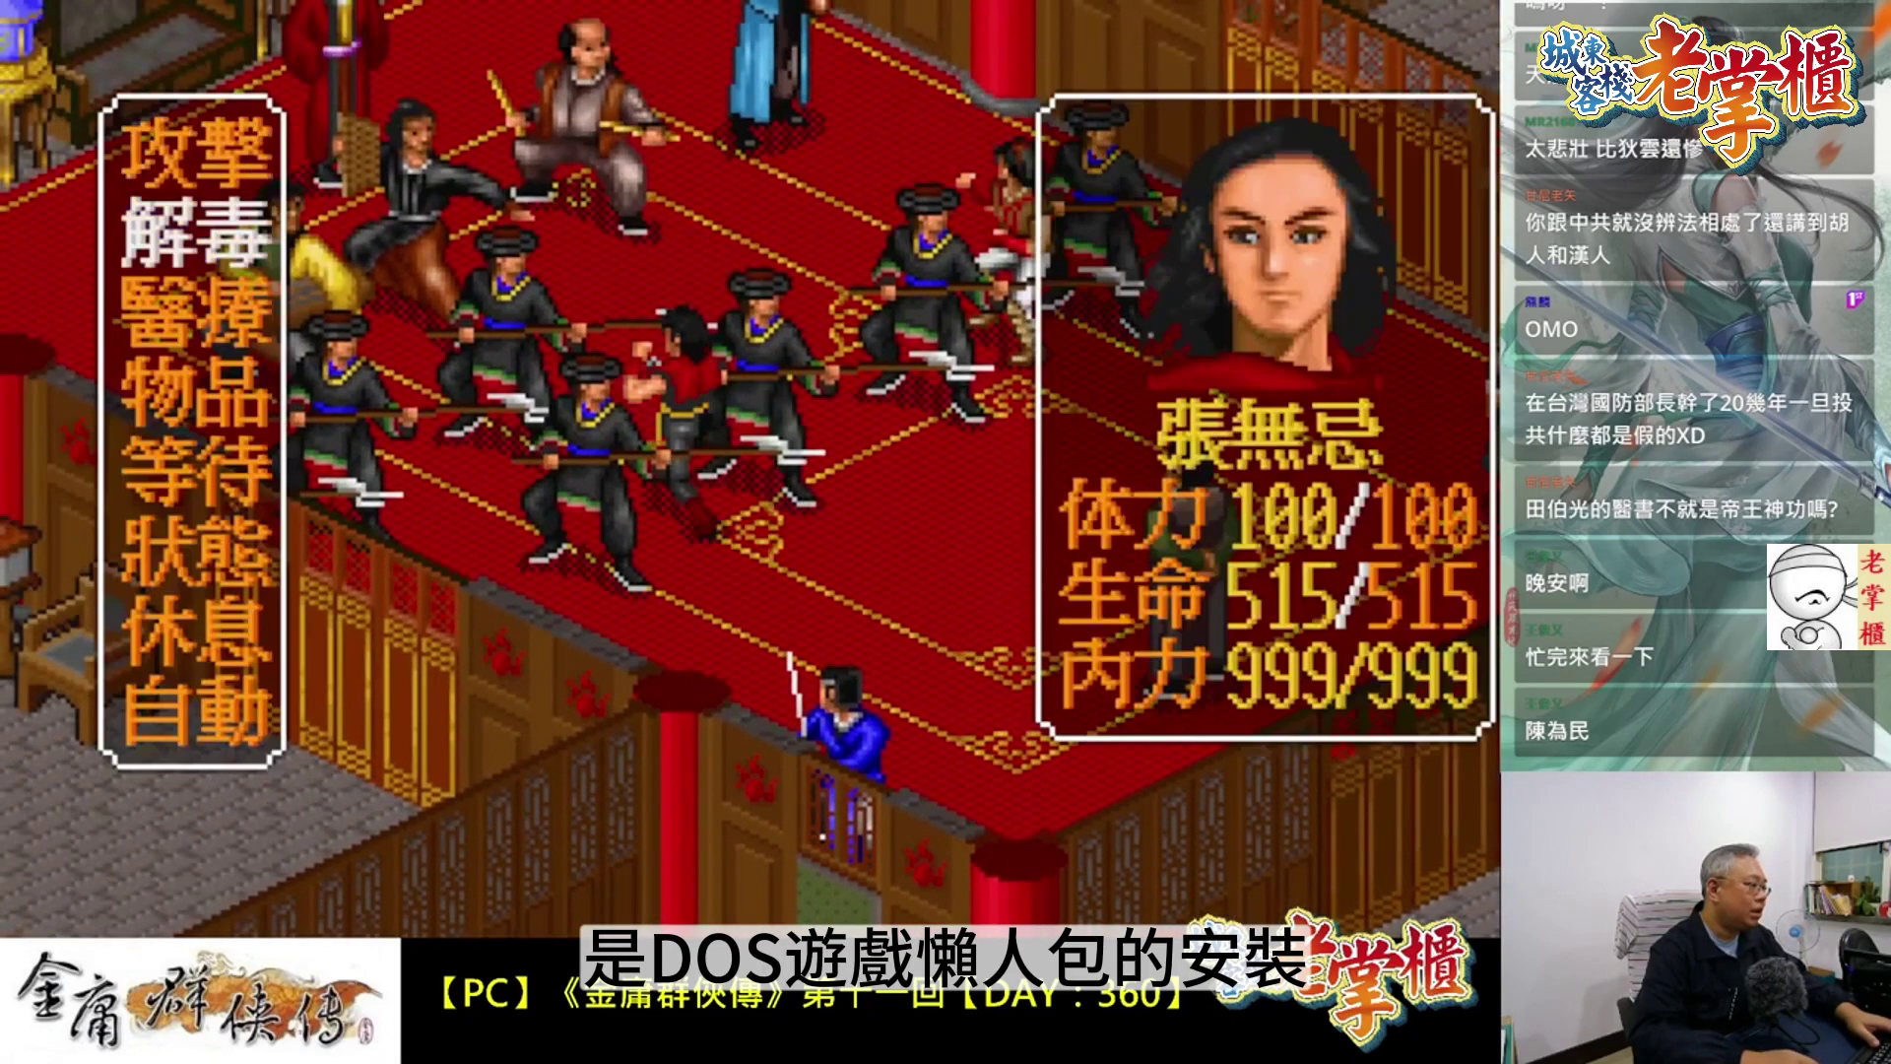
key("Return")
key("Return")
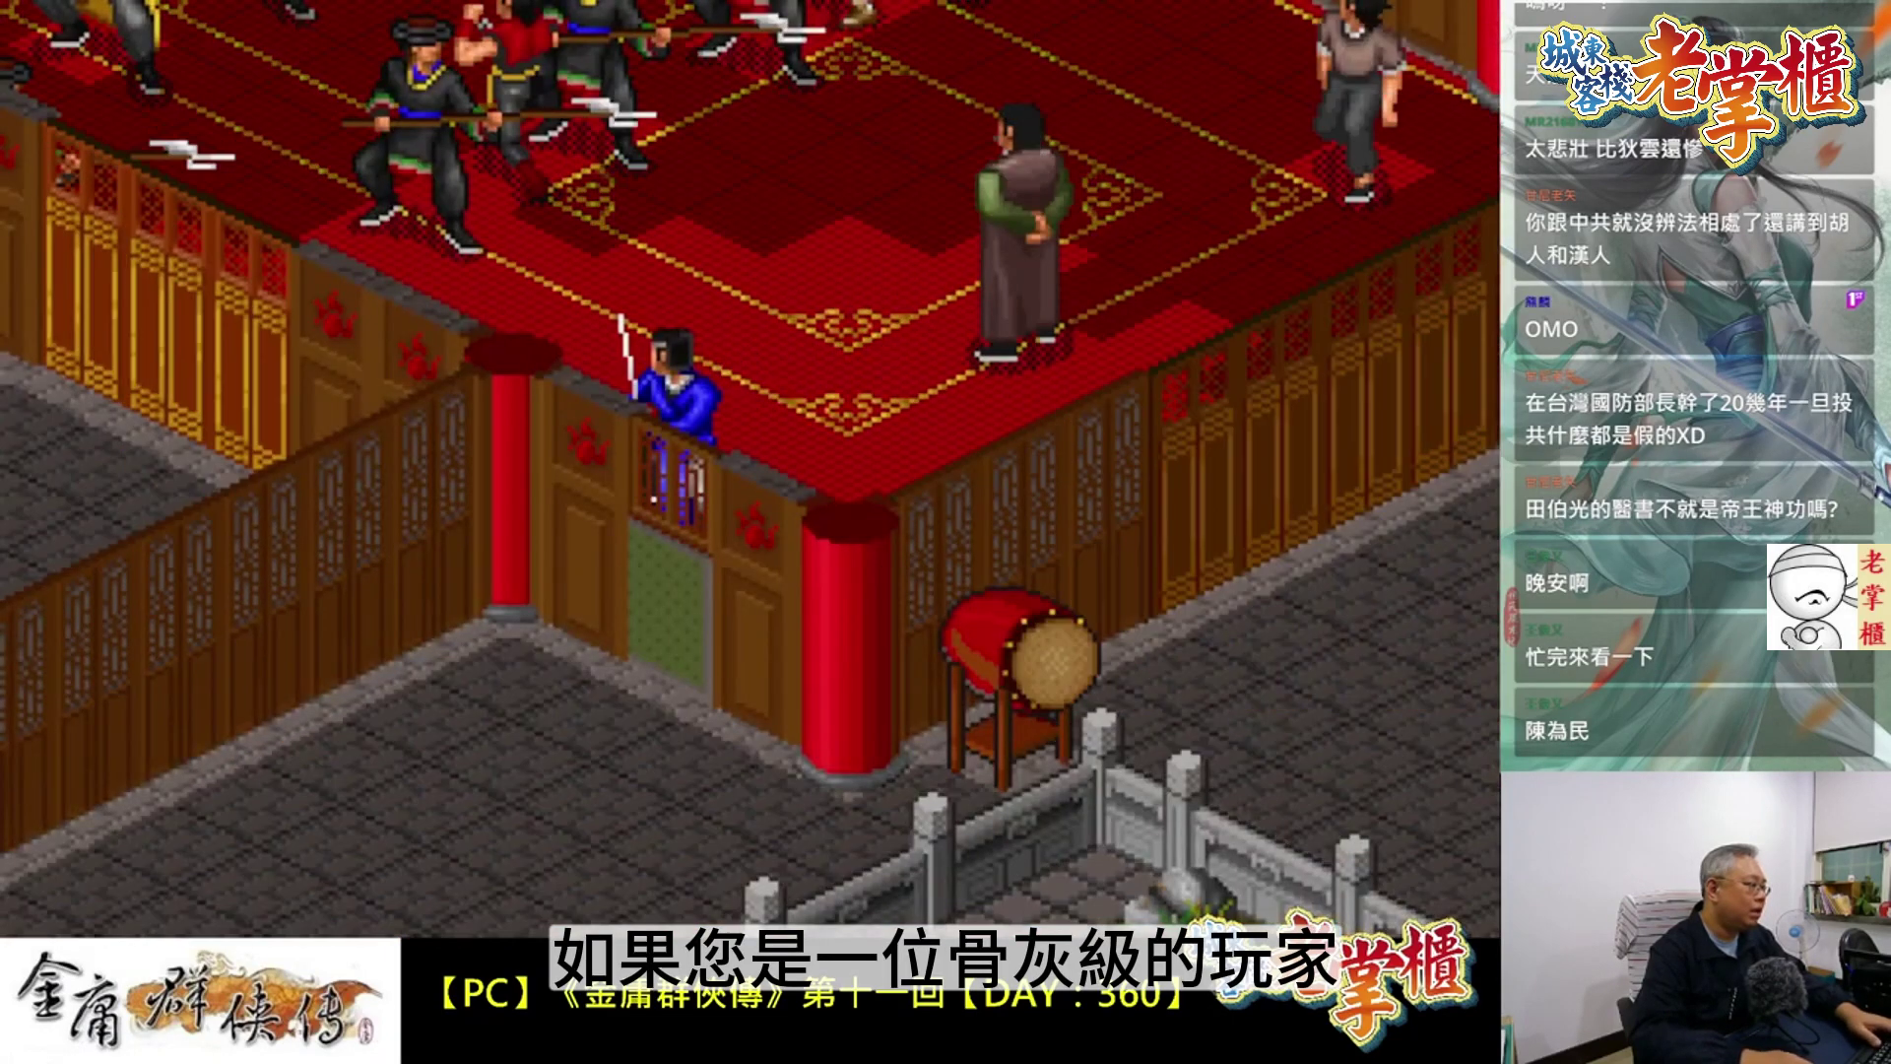
key("Return")
key("Return")
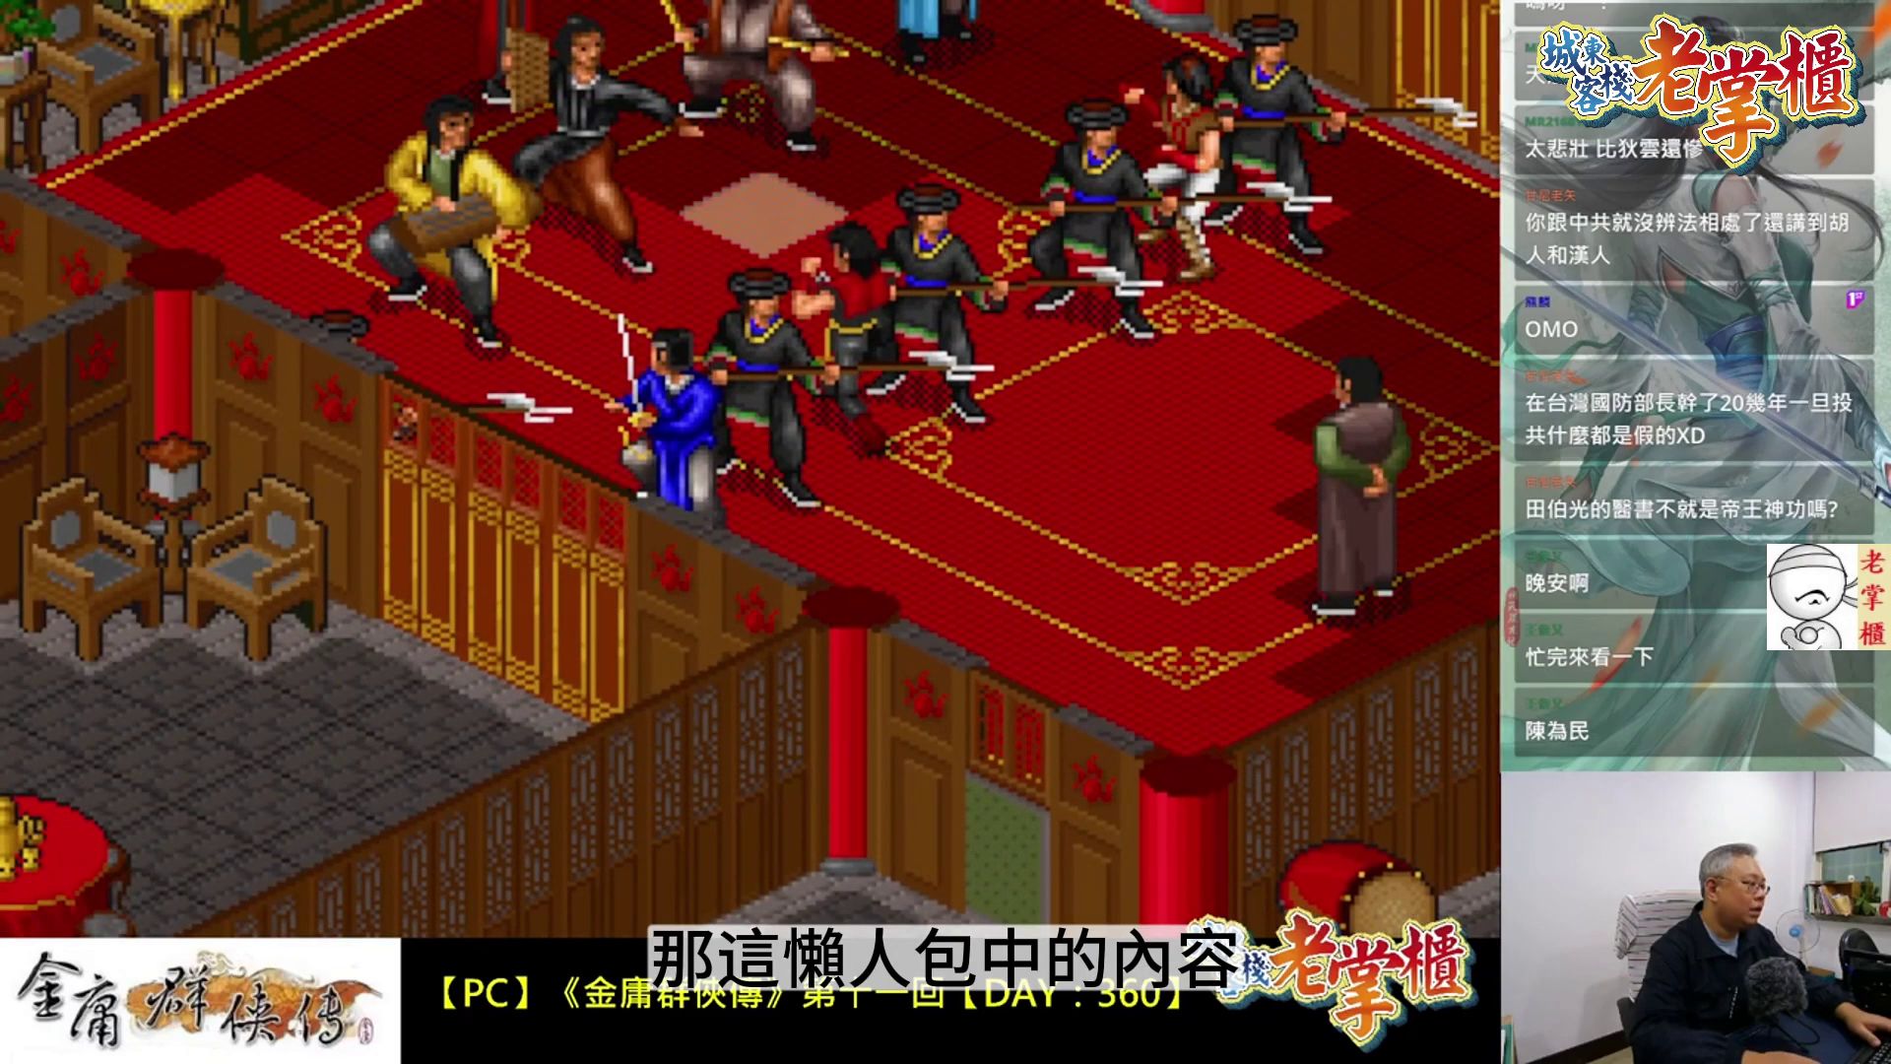
key("Return")
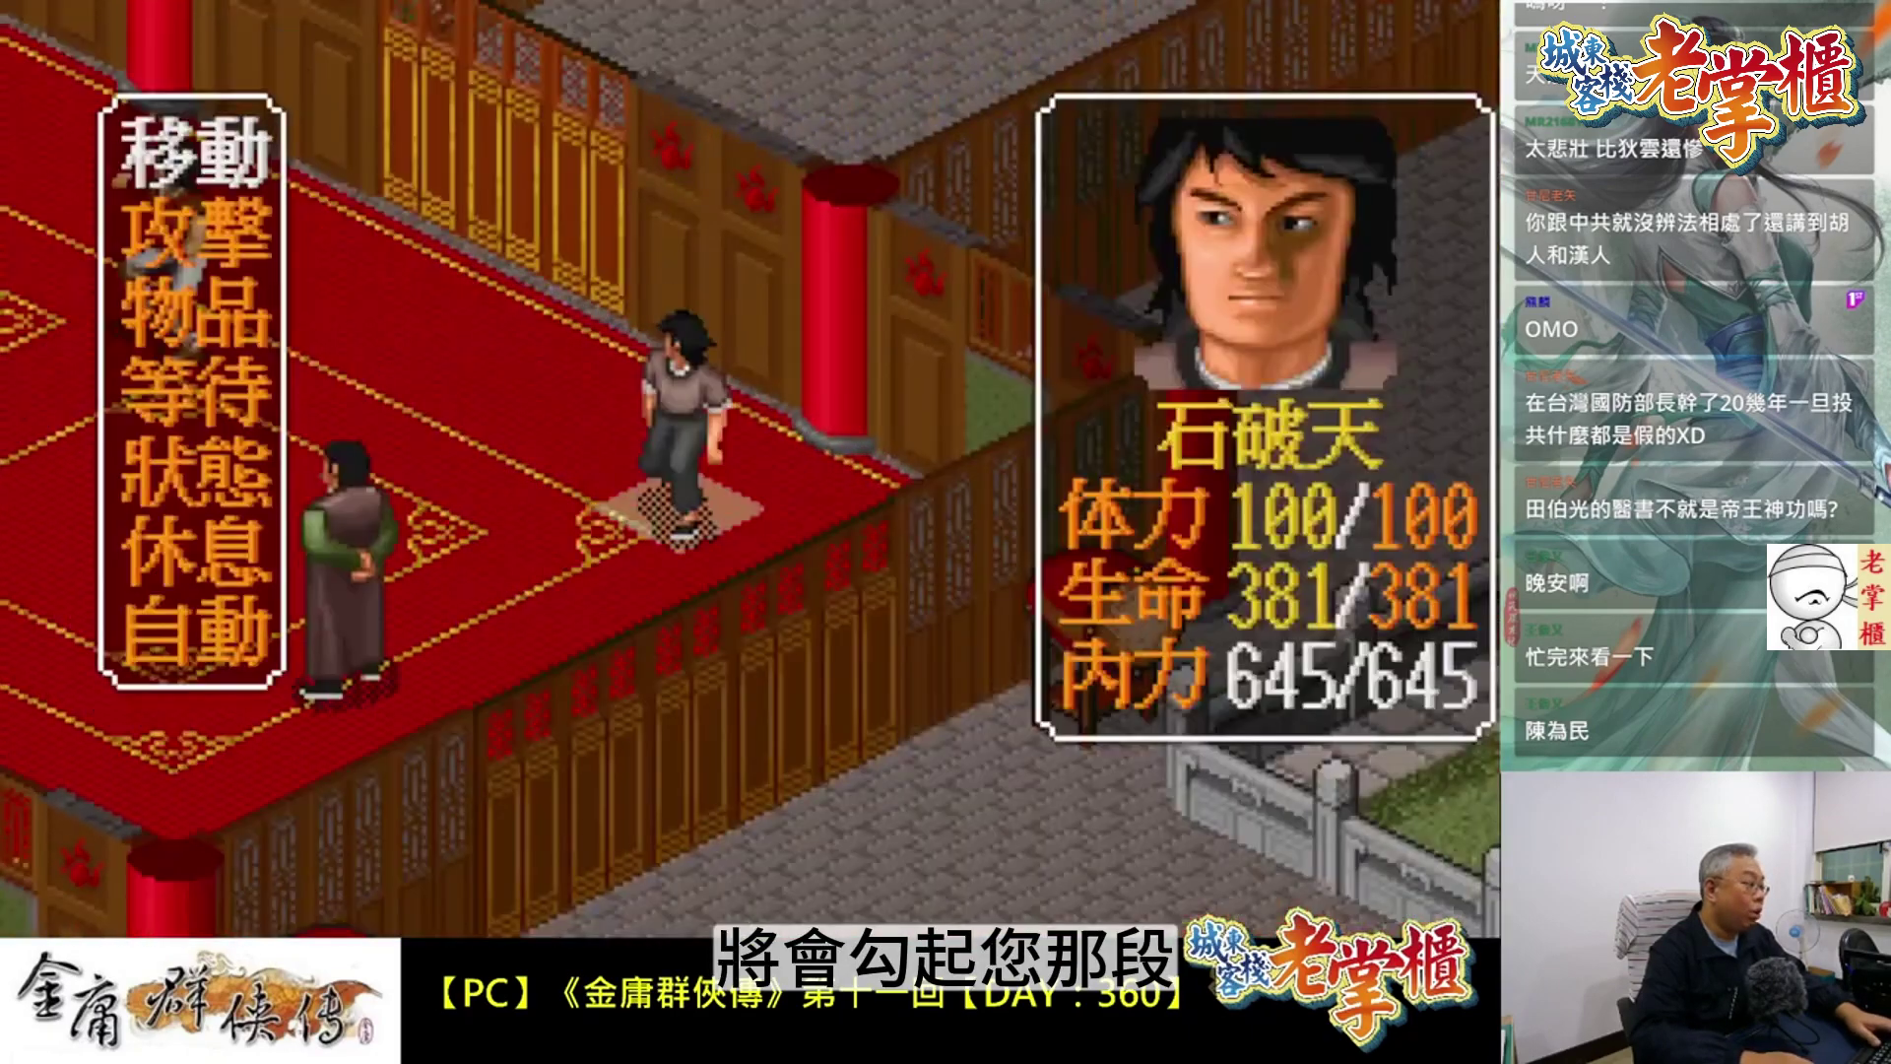
key("Return")
key("Return")
key("Up")
key("Up")
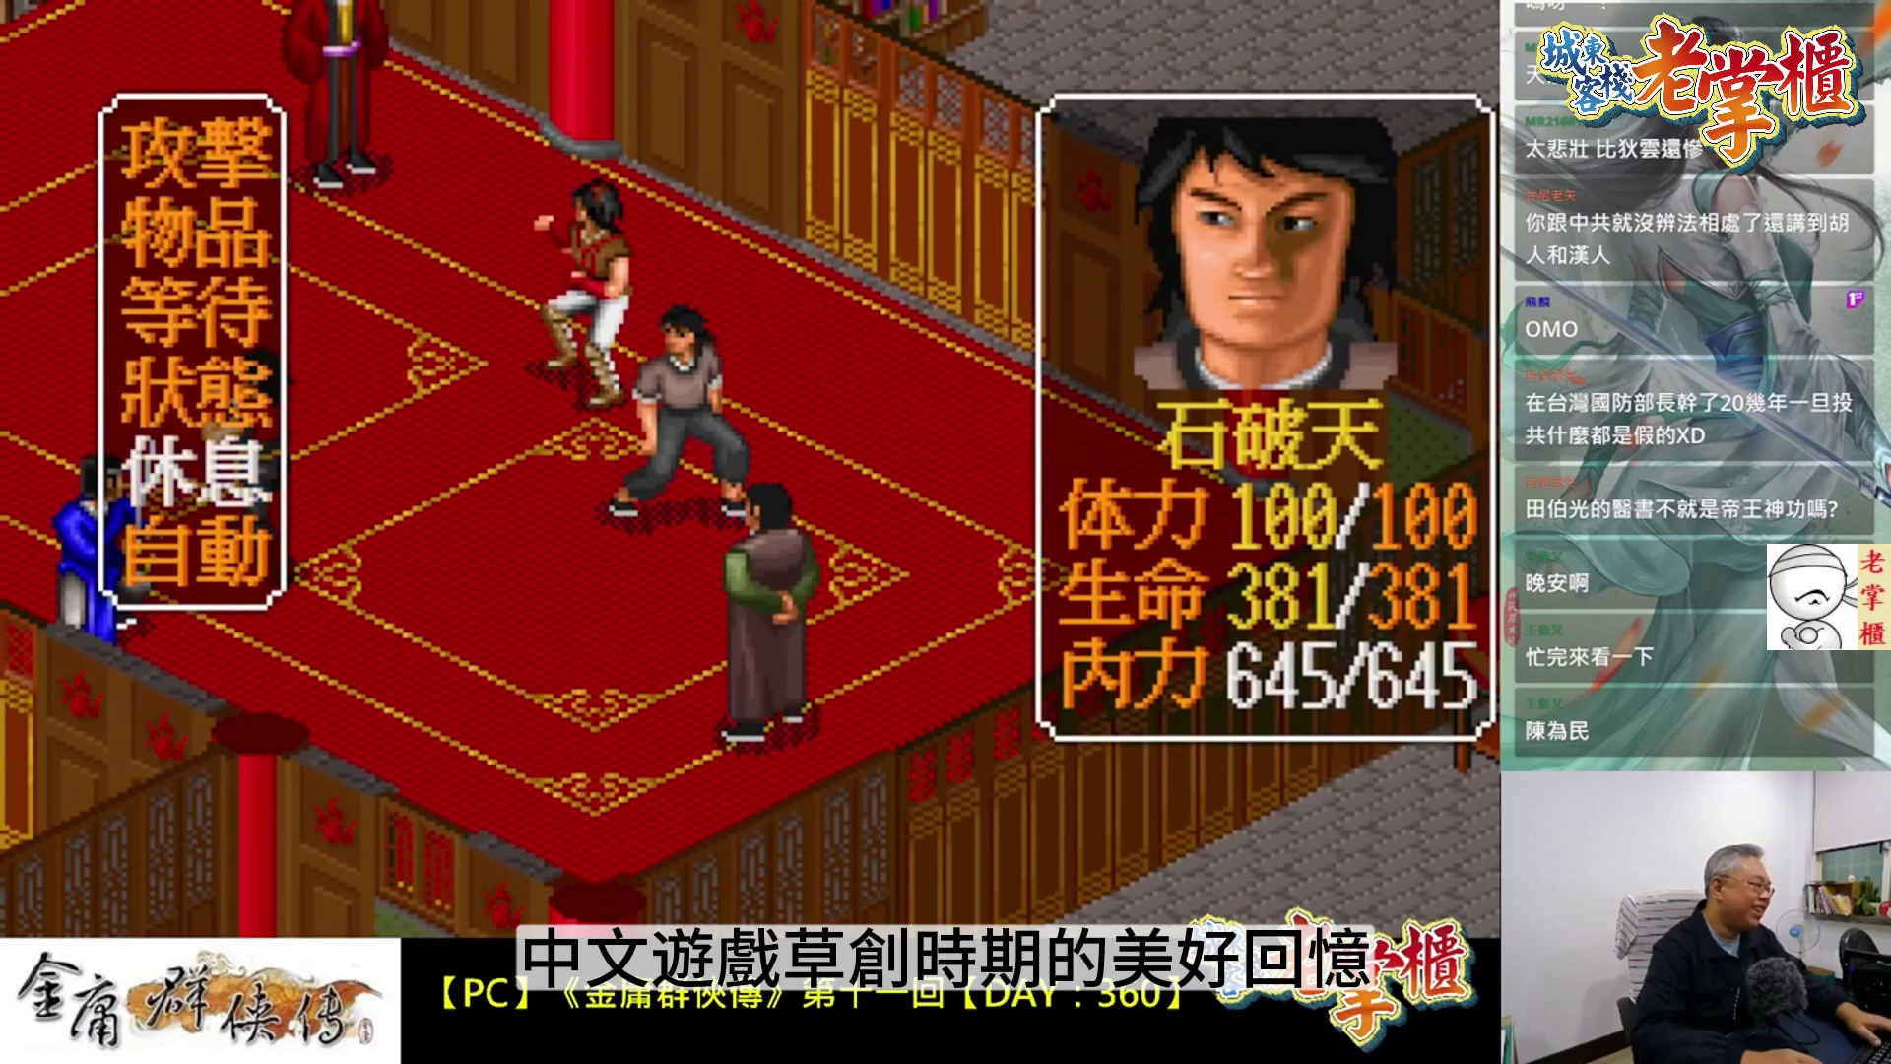
key("Return")
key("Return")
key("Return")
key("Return")
key("Escape")
key("Return")
key("Escape")
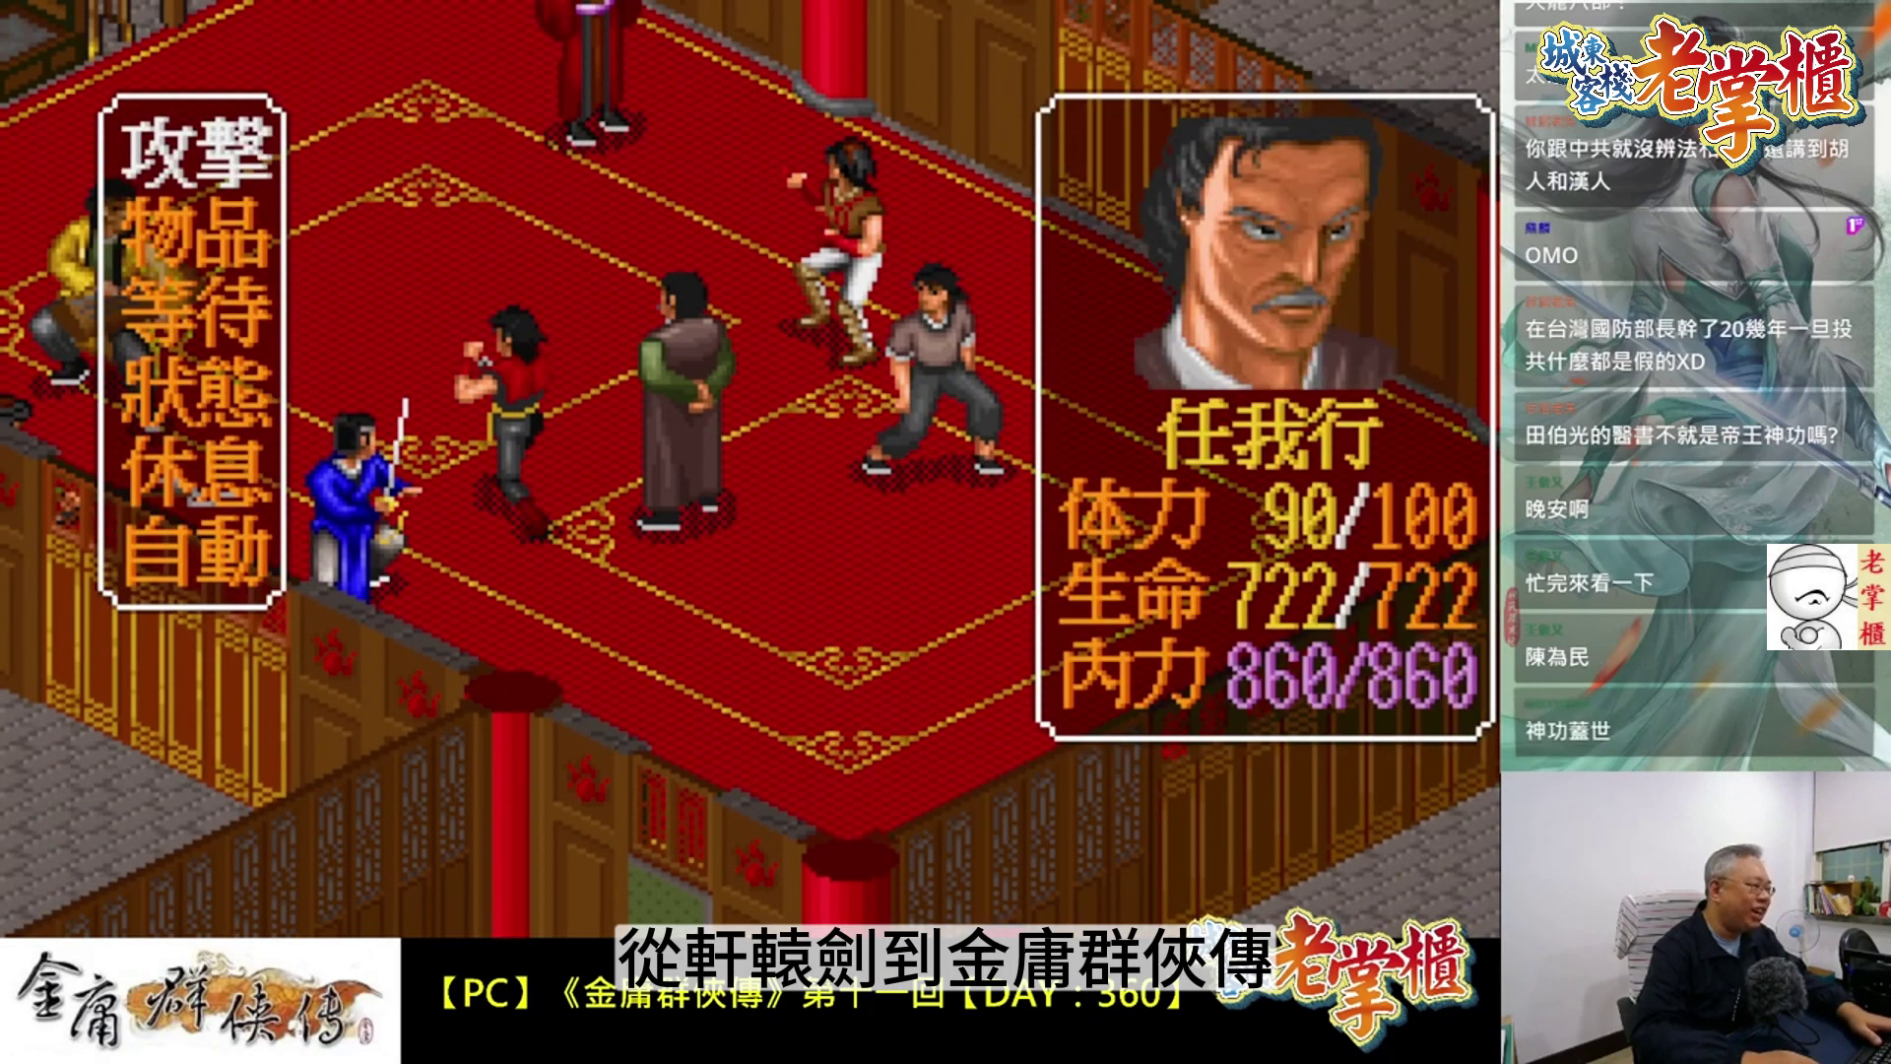
key("Up")
key("Up")
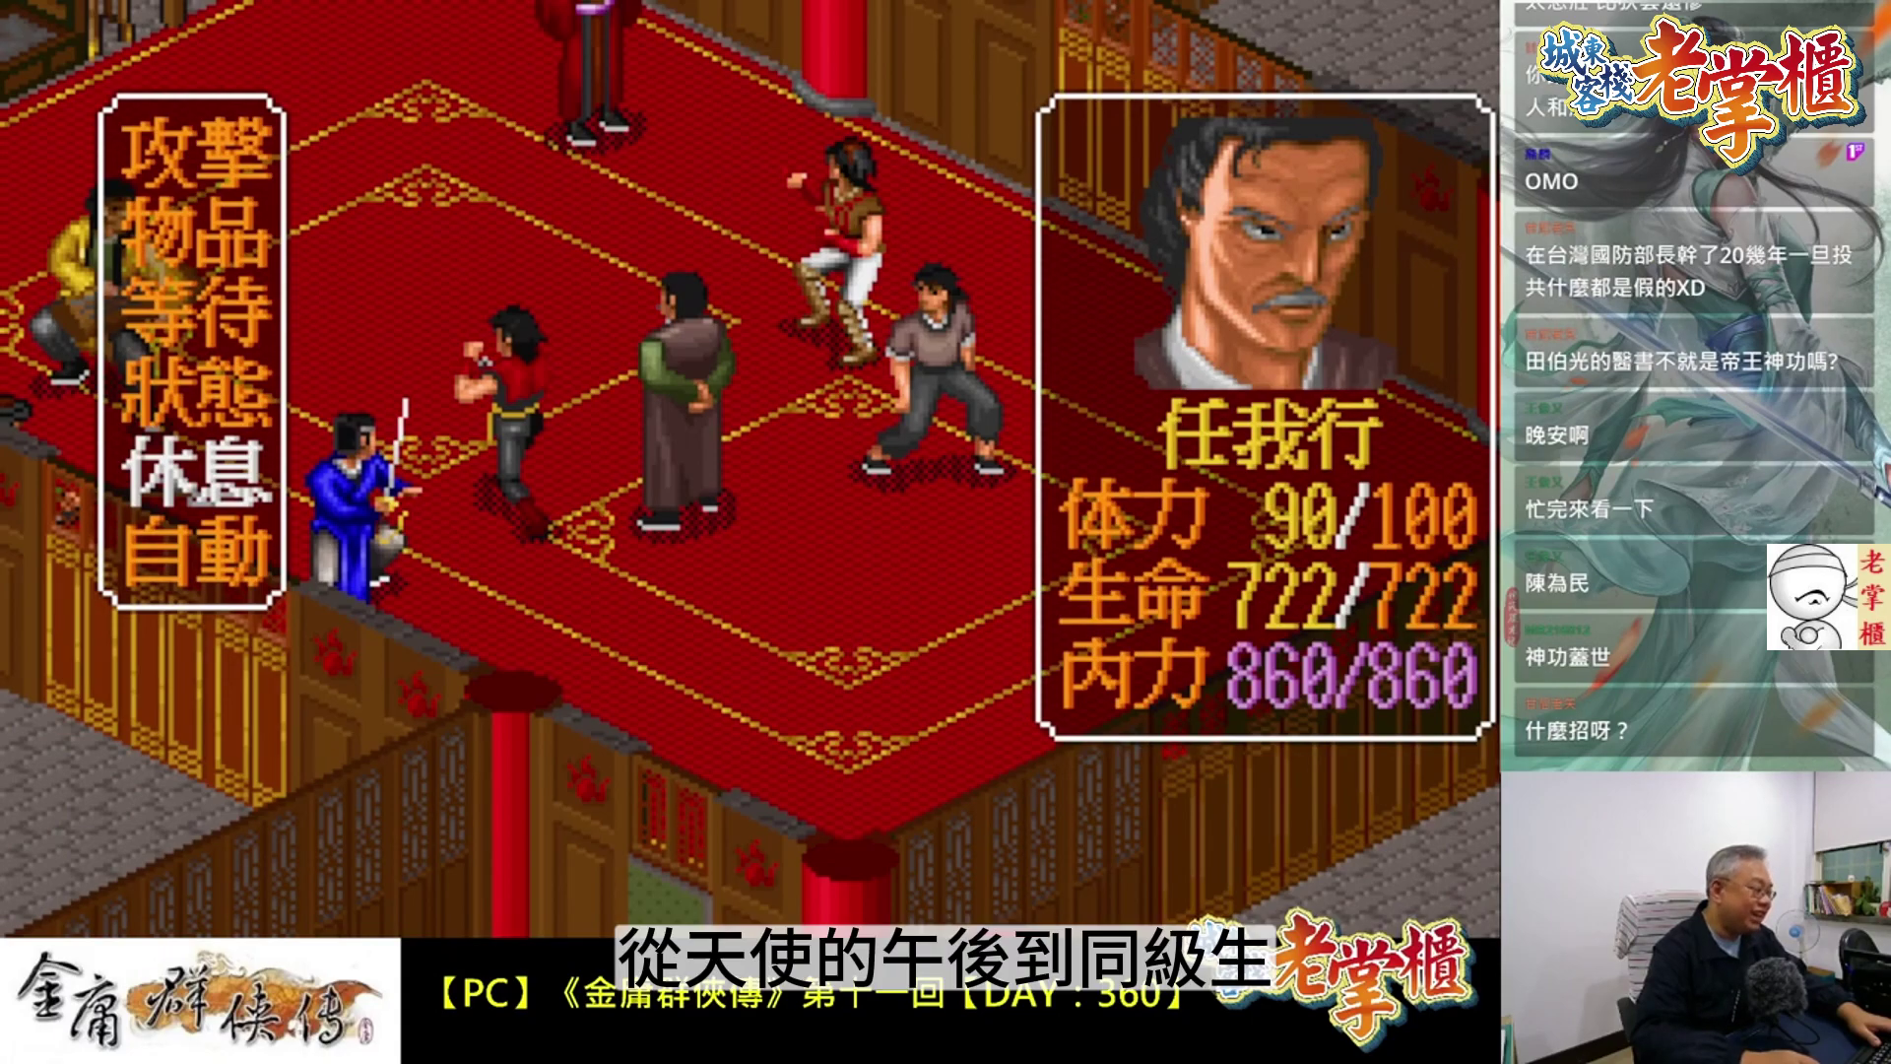
key("Return")
key("Return")
key("Up")
key("Up")
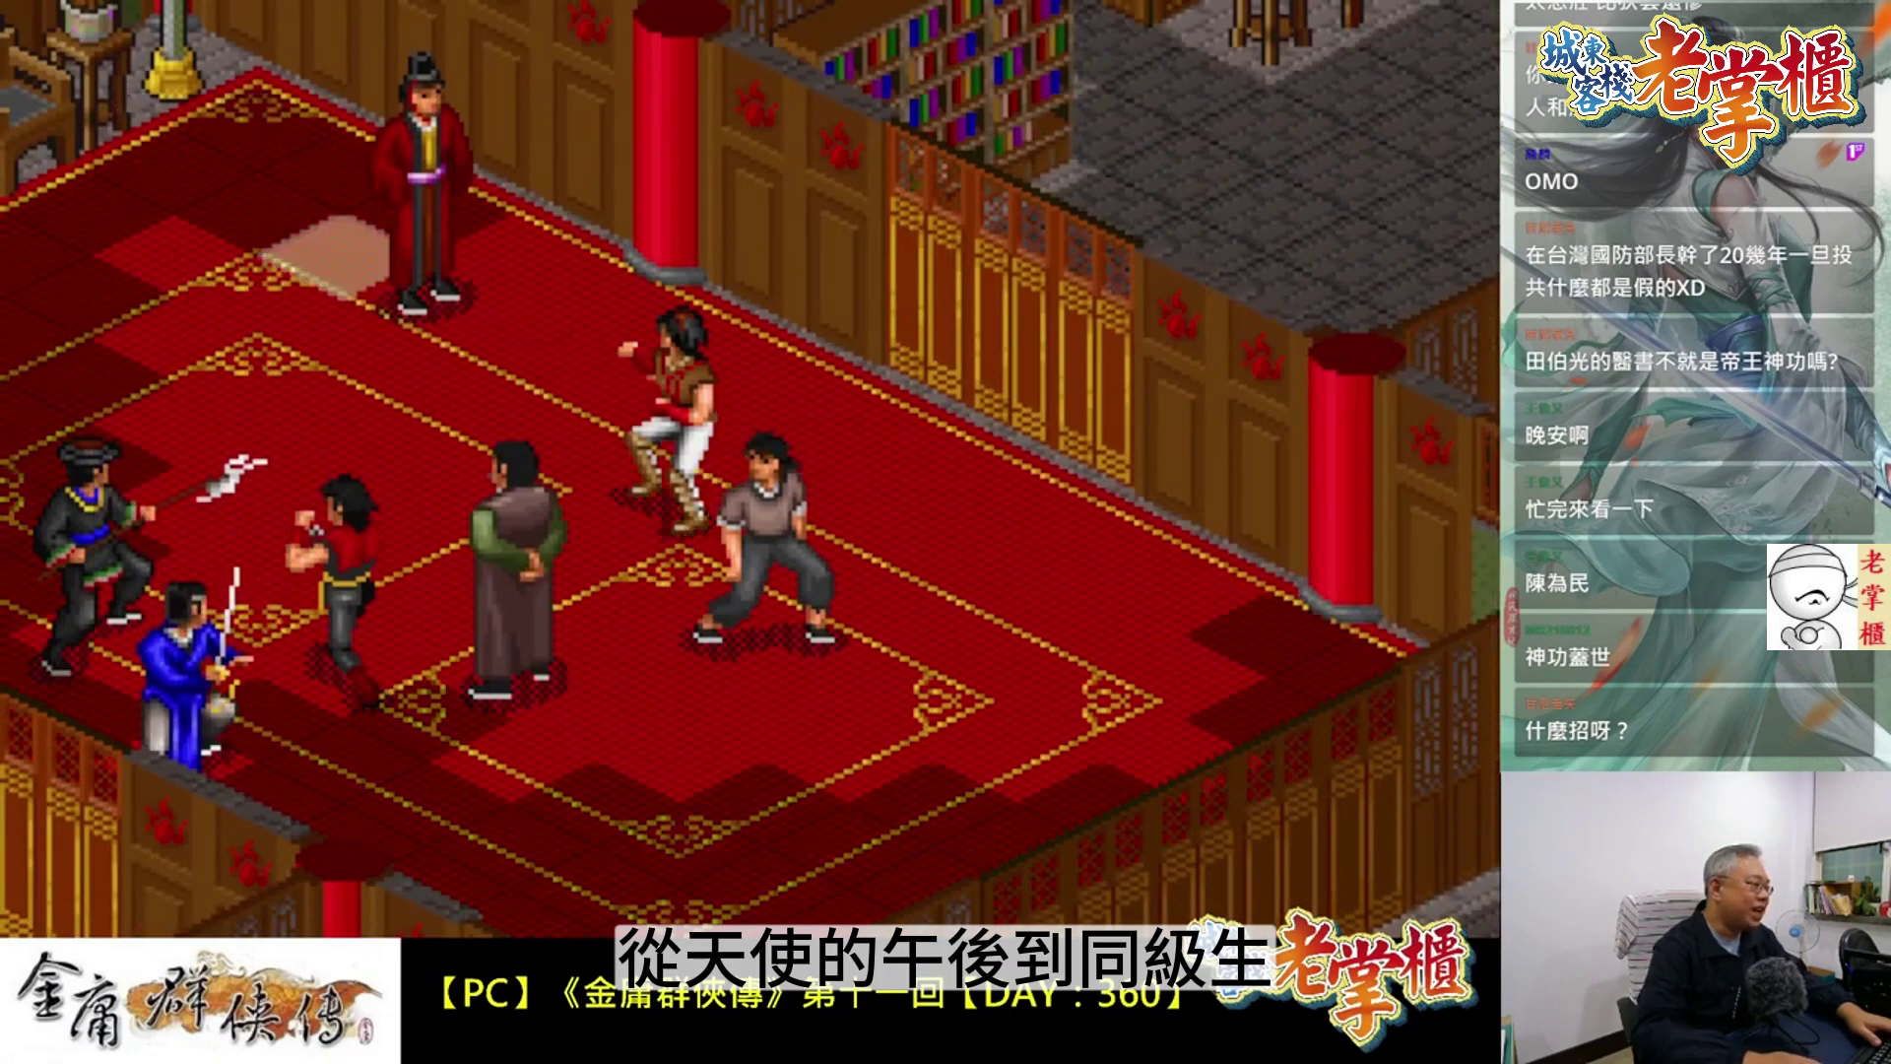
key("Return")
key("Return")
key("Up")
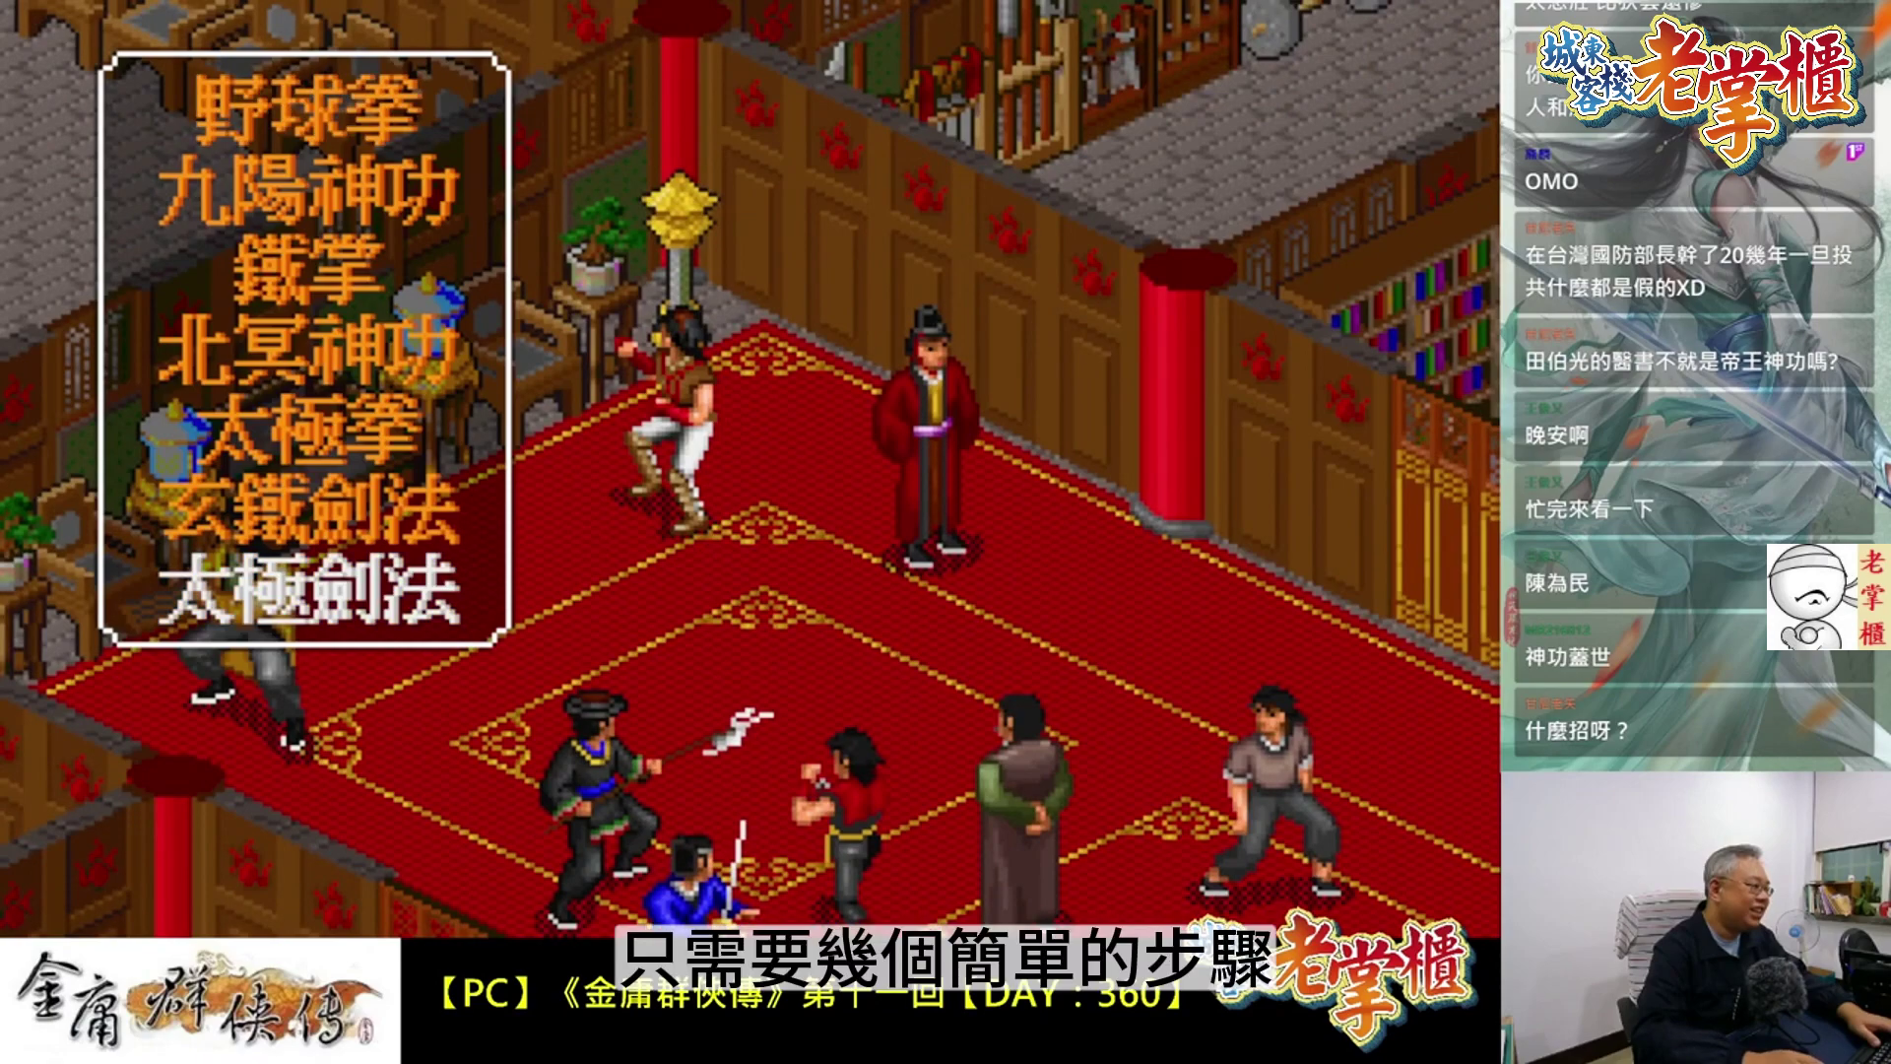
key("Return")
key("Return")
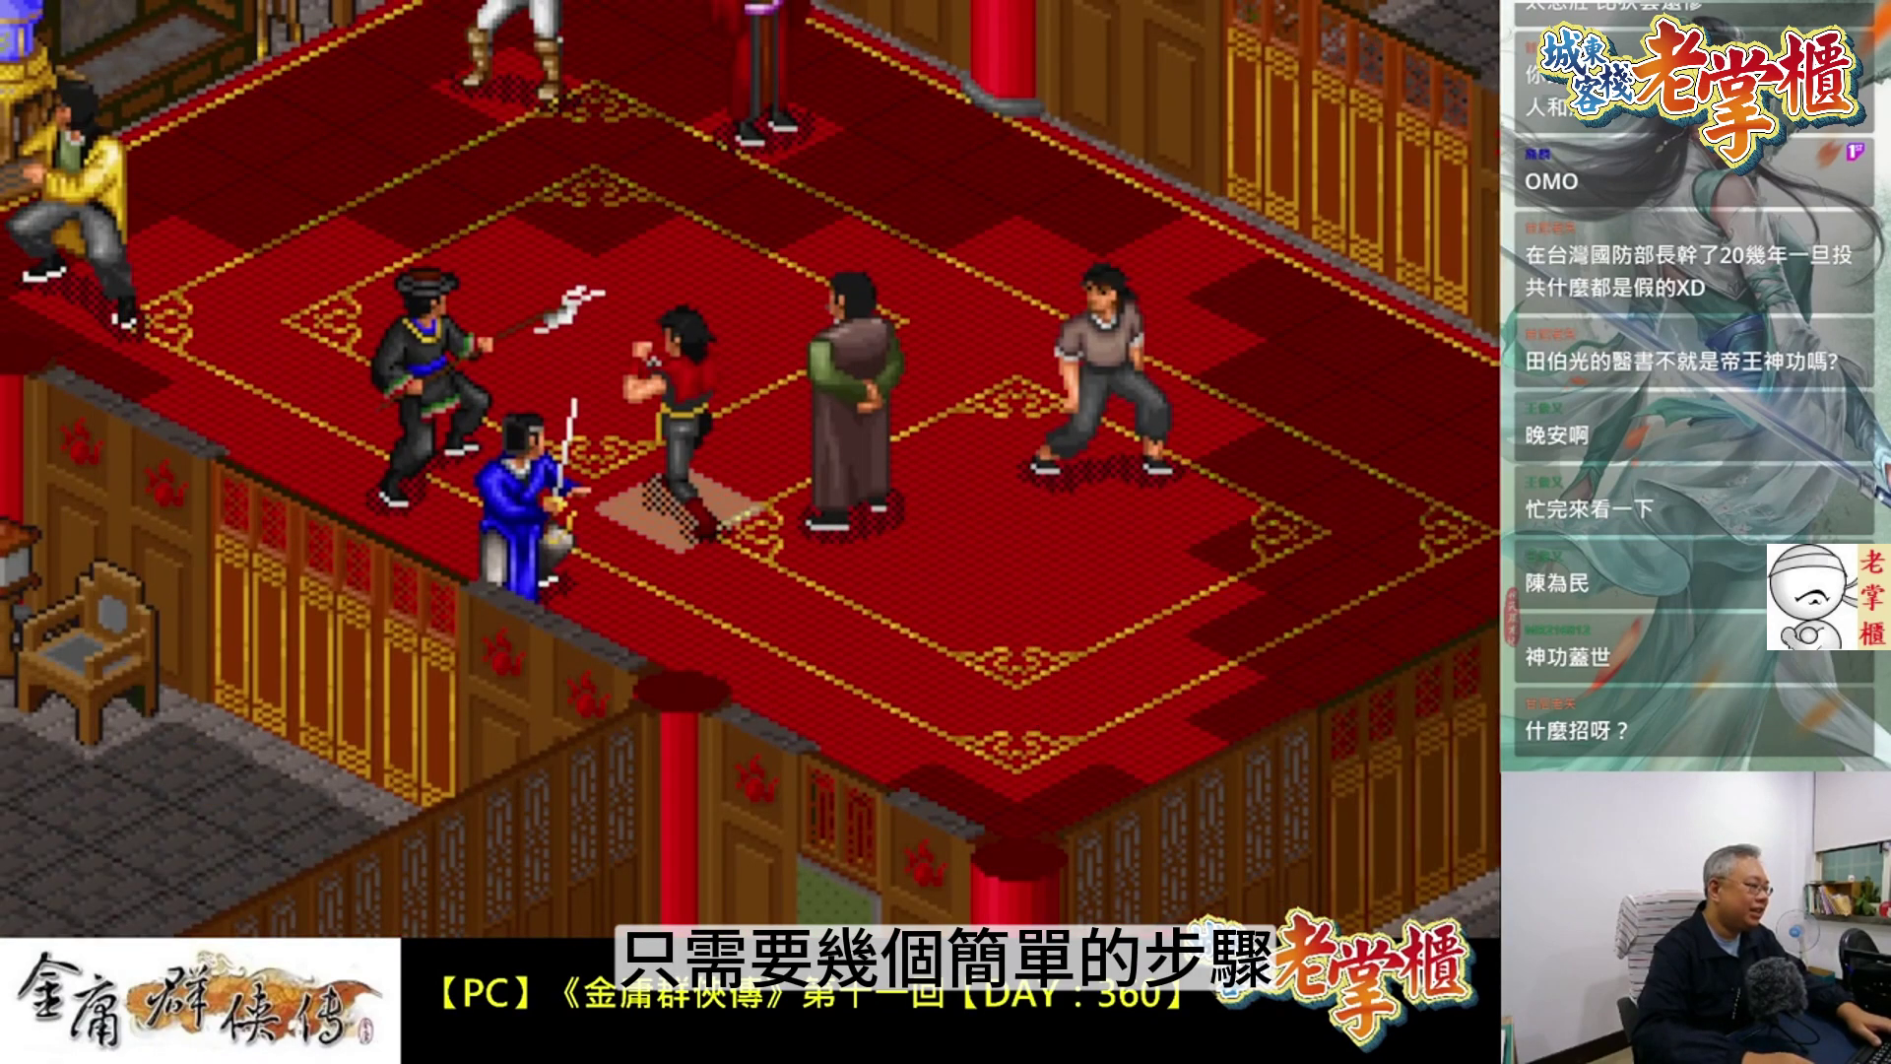
key("Up")
key("Up")
key("Up")
key("Up")
key("Return")
key("Return")
key("Down")
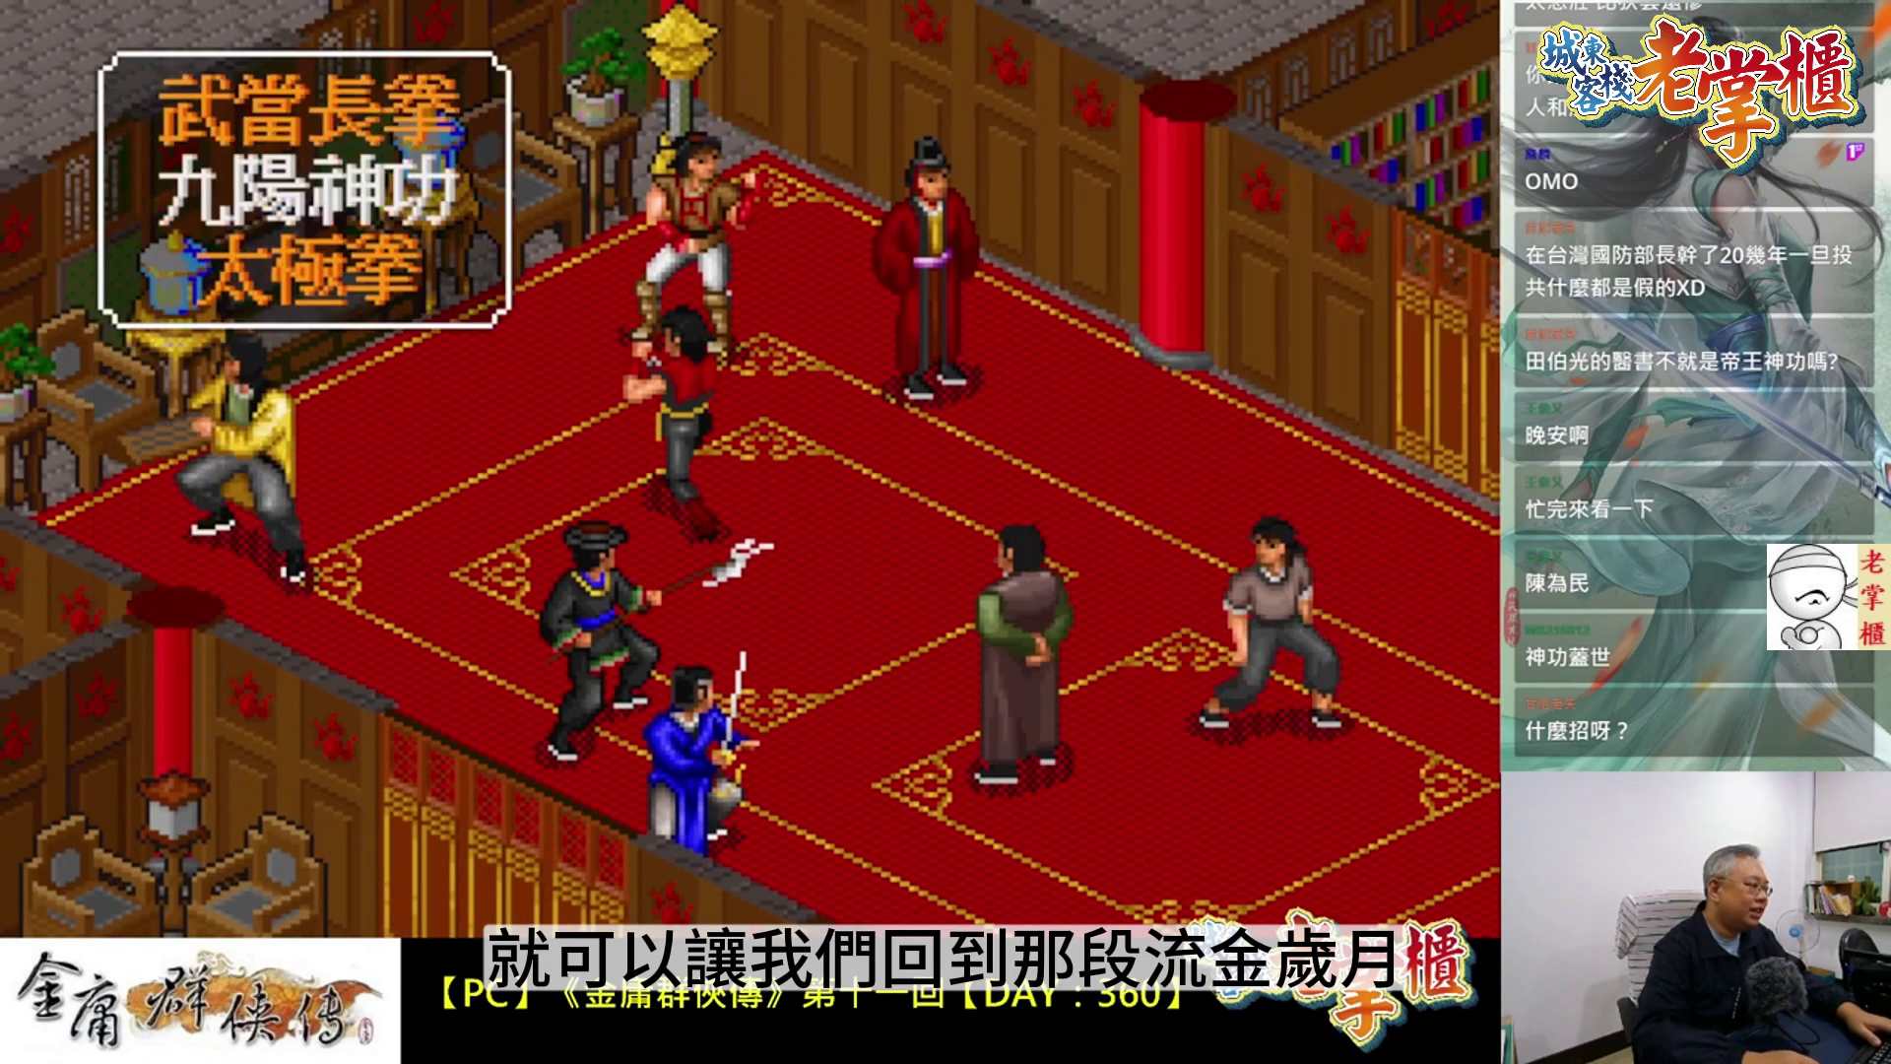
key("Return")
key("Left")
key("Left")
key("Return")
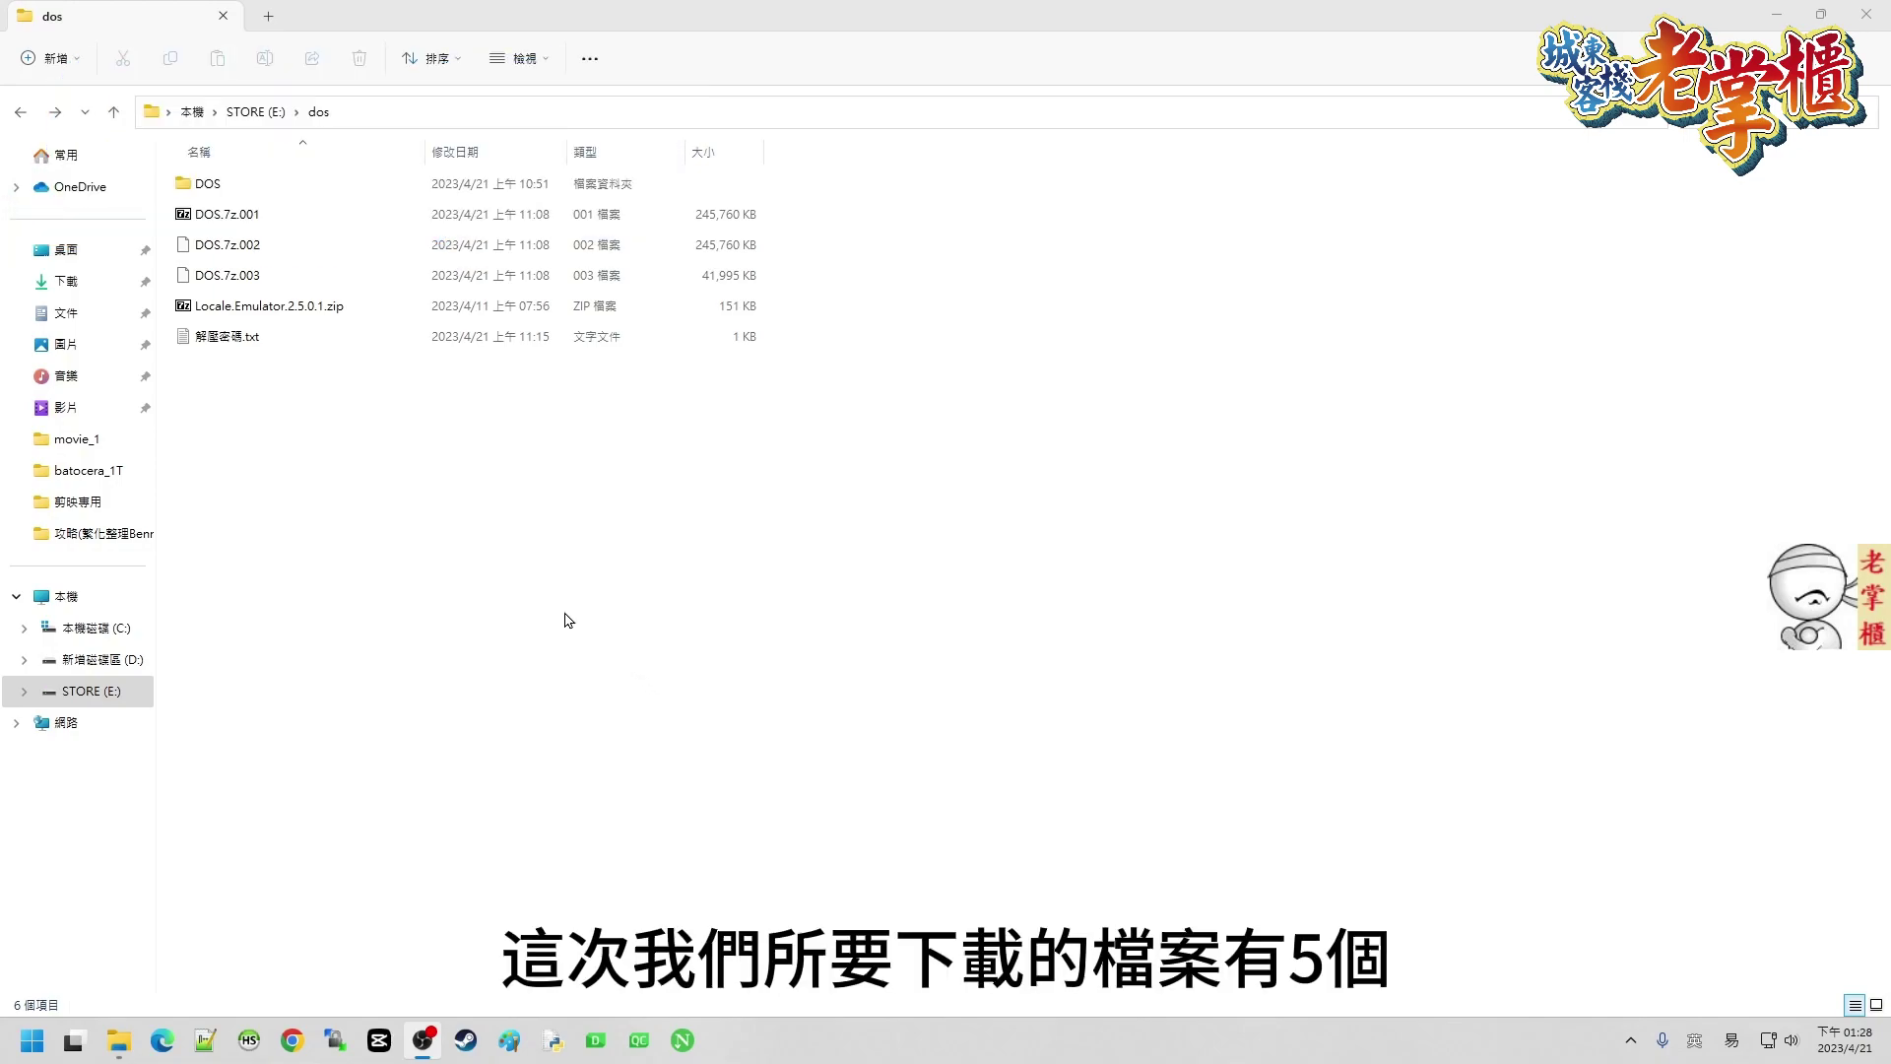
Review the downloaded files by selecting the password text file, the Locale Emulator archive and the three DOS.7z parts
left_click_drag(315, 407, 268, 346)
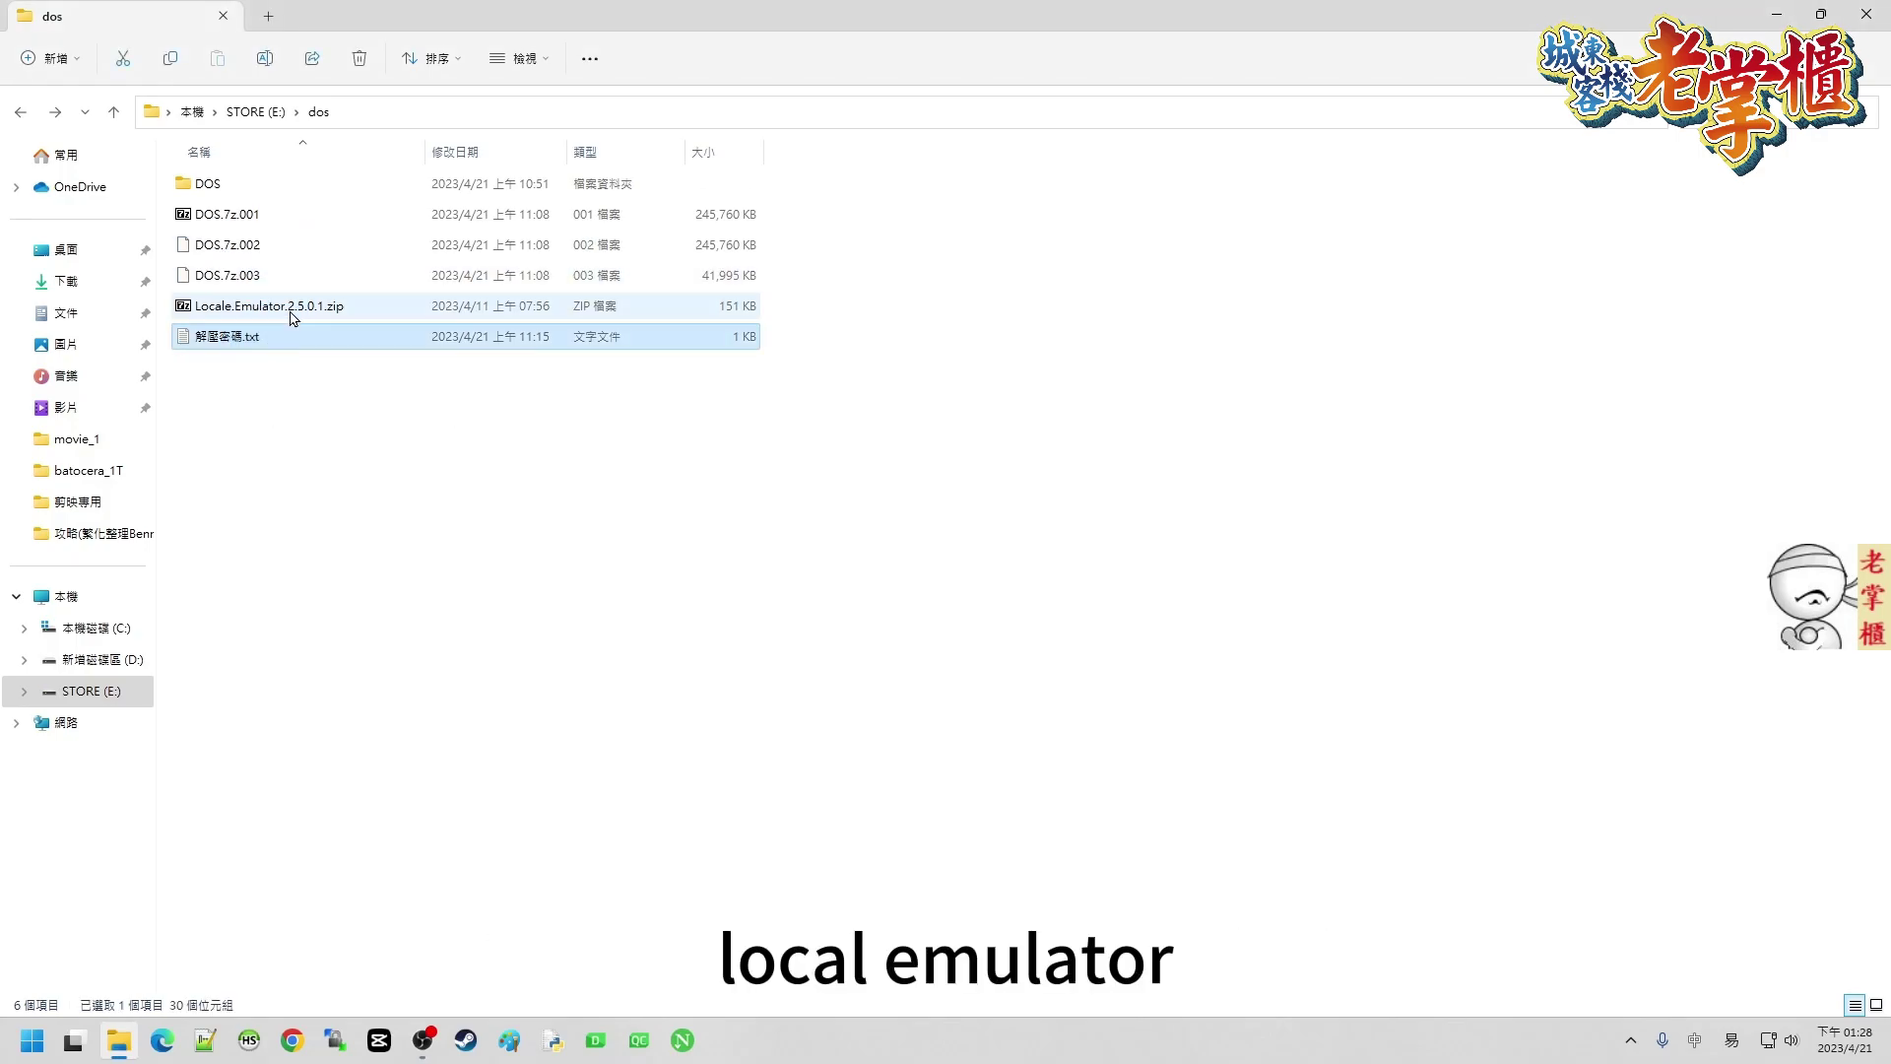
left_click(289, 316)
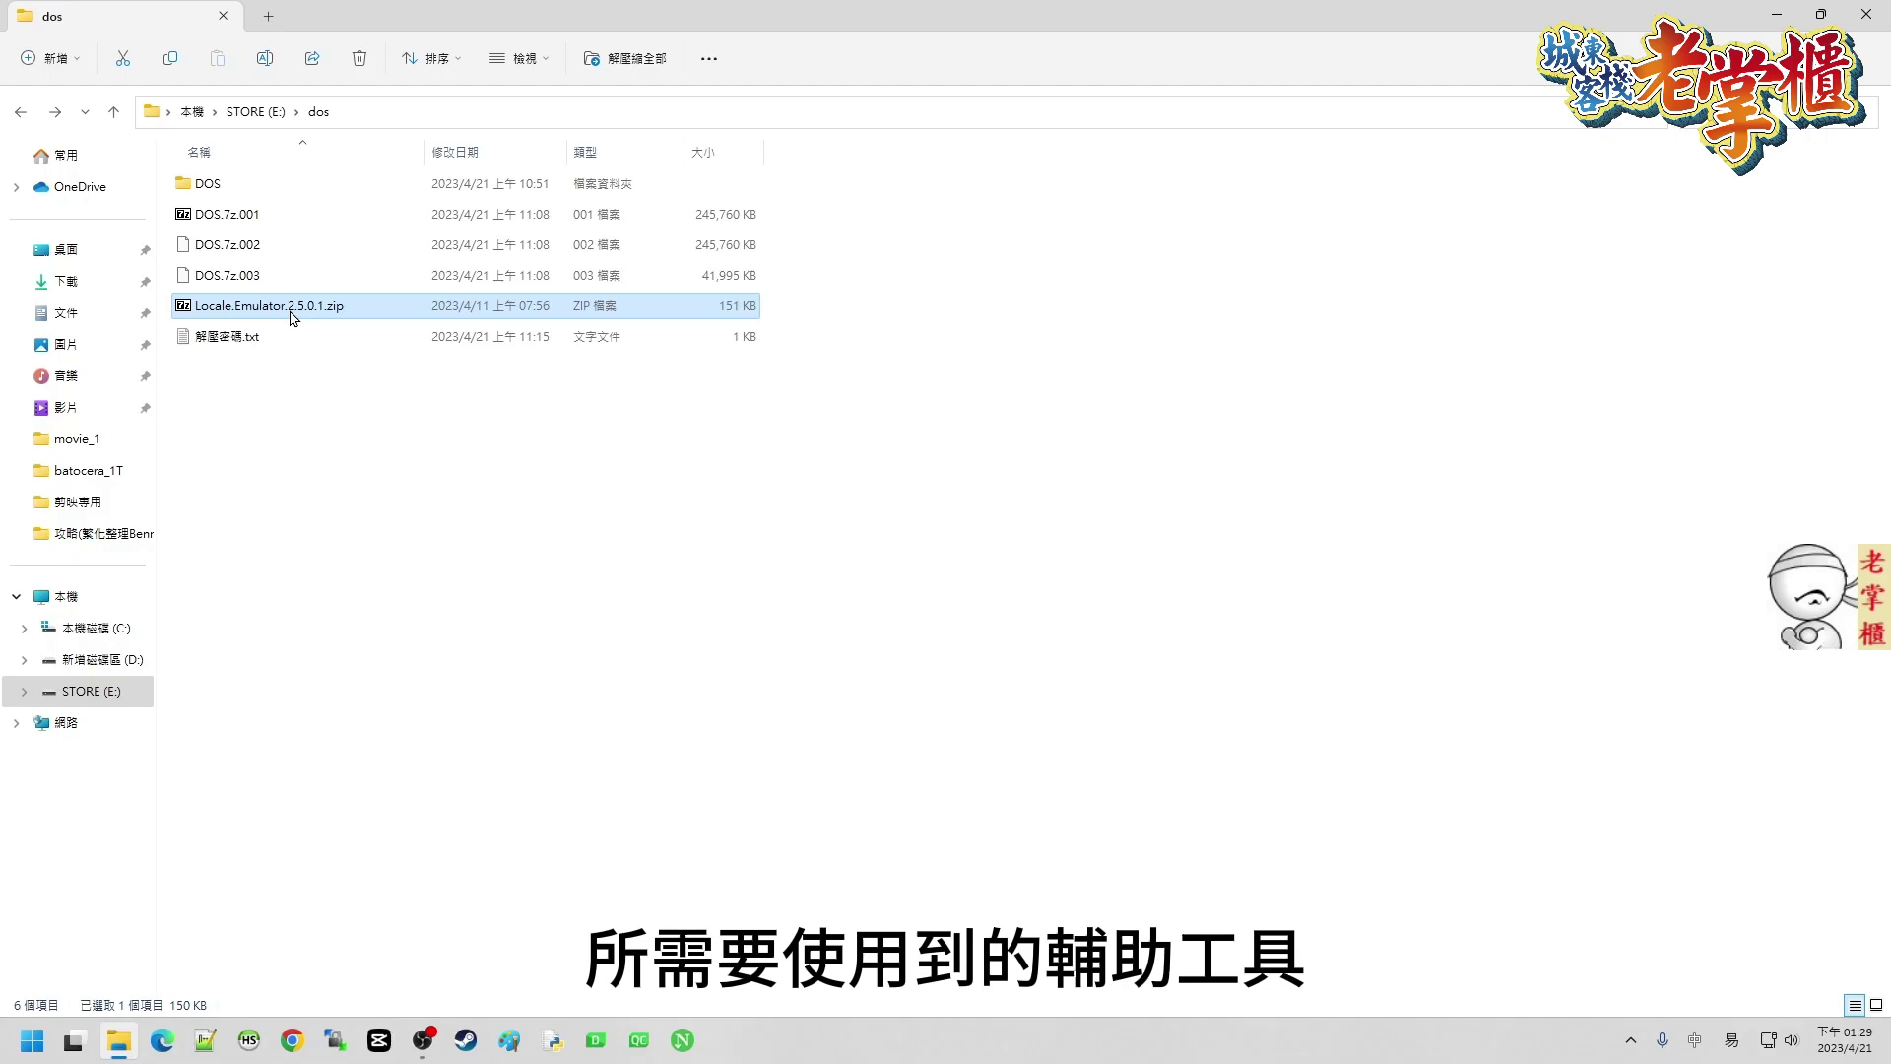
left_click(254, 215)
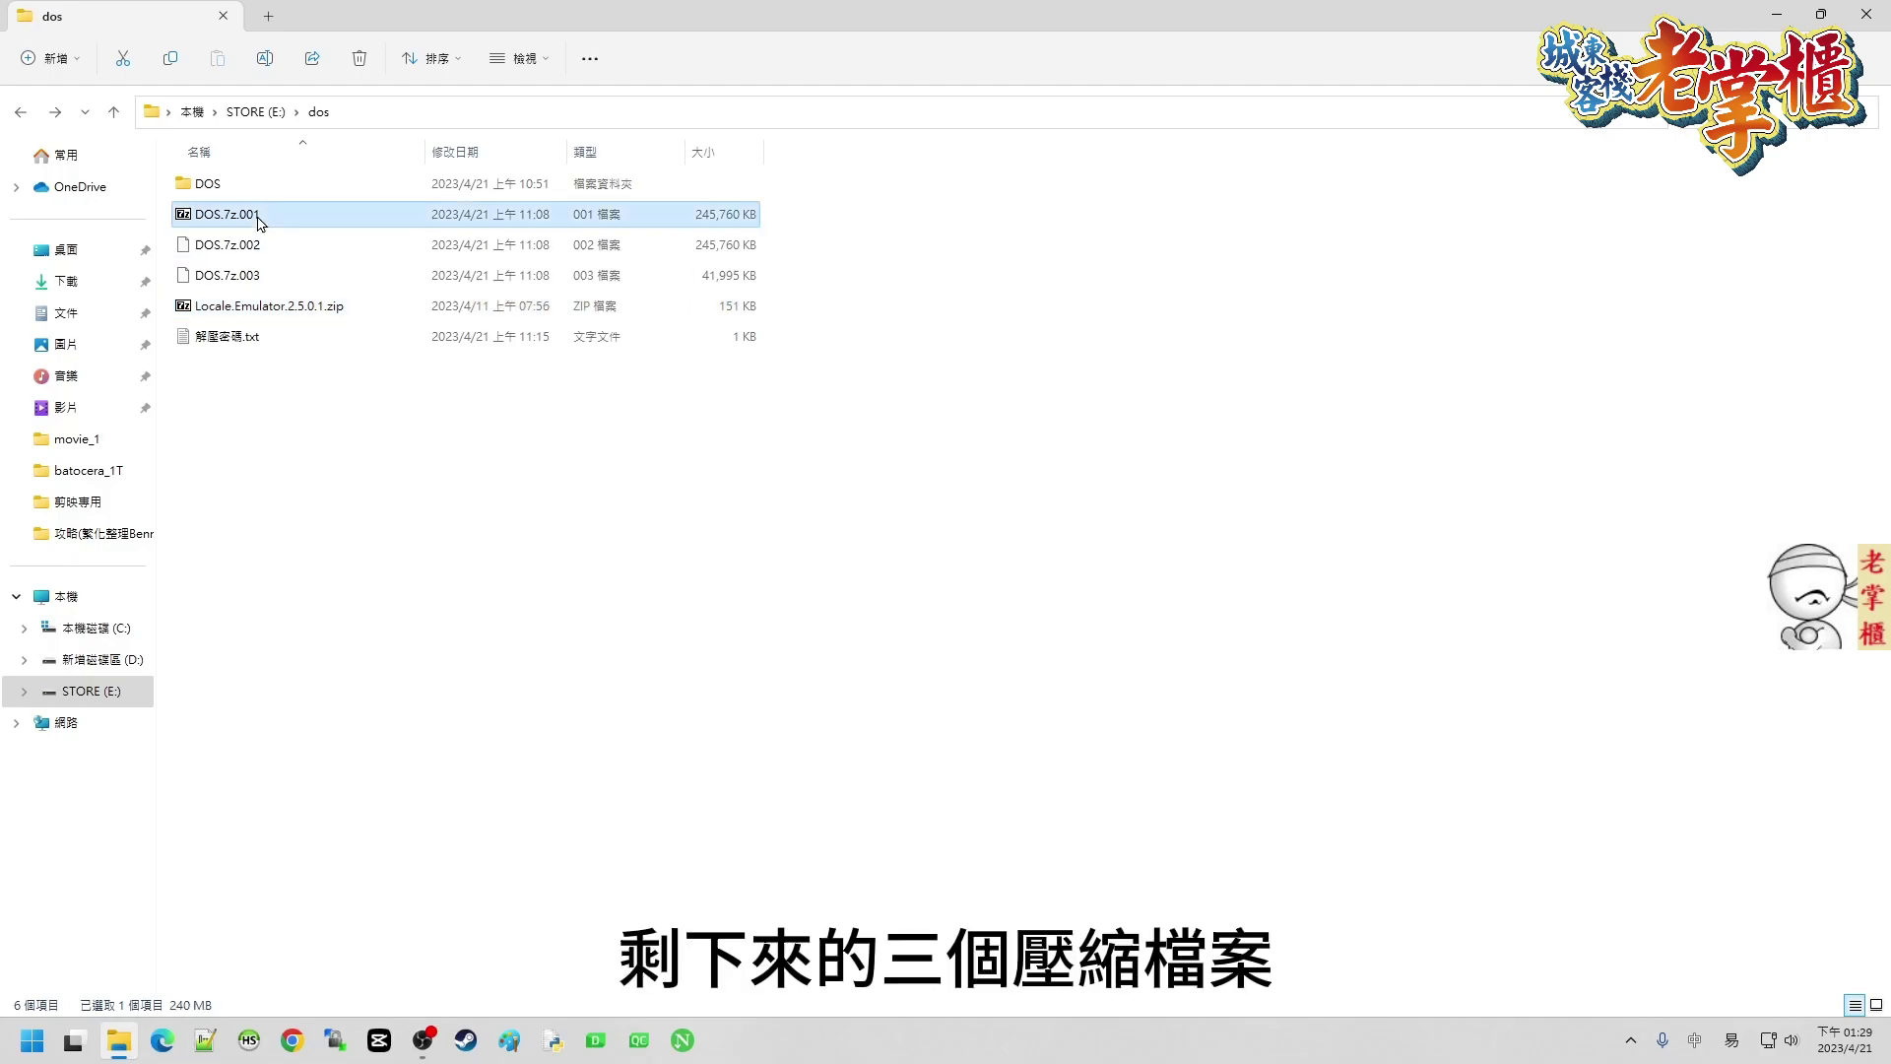
left_click(262, 278, "shift")
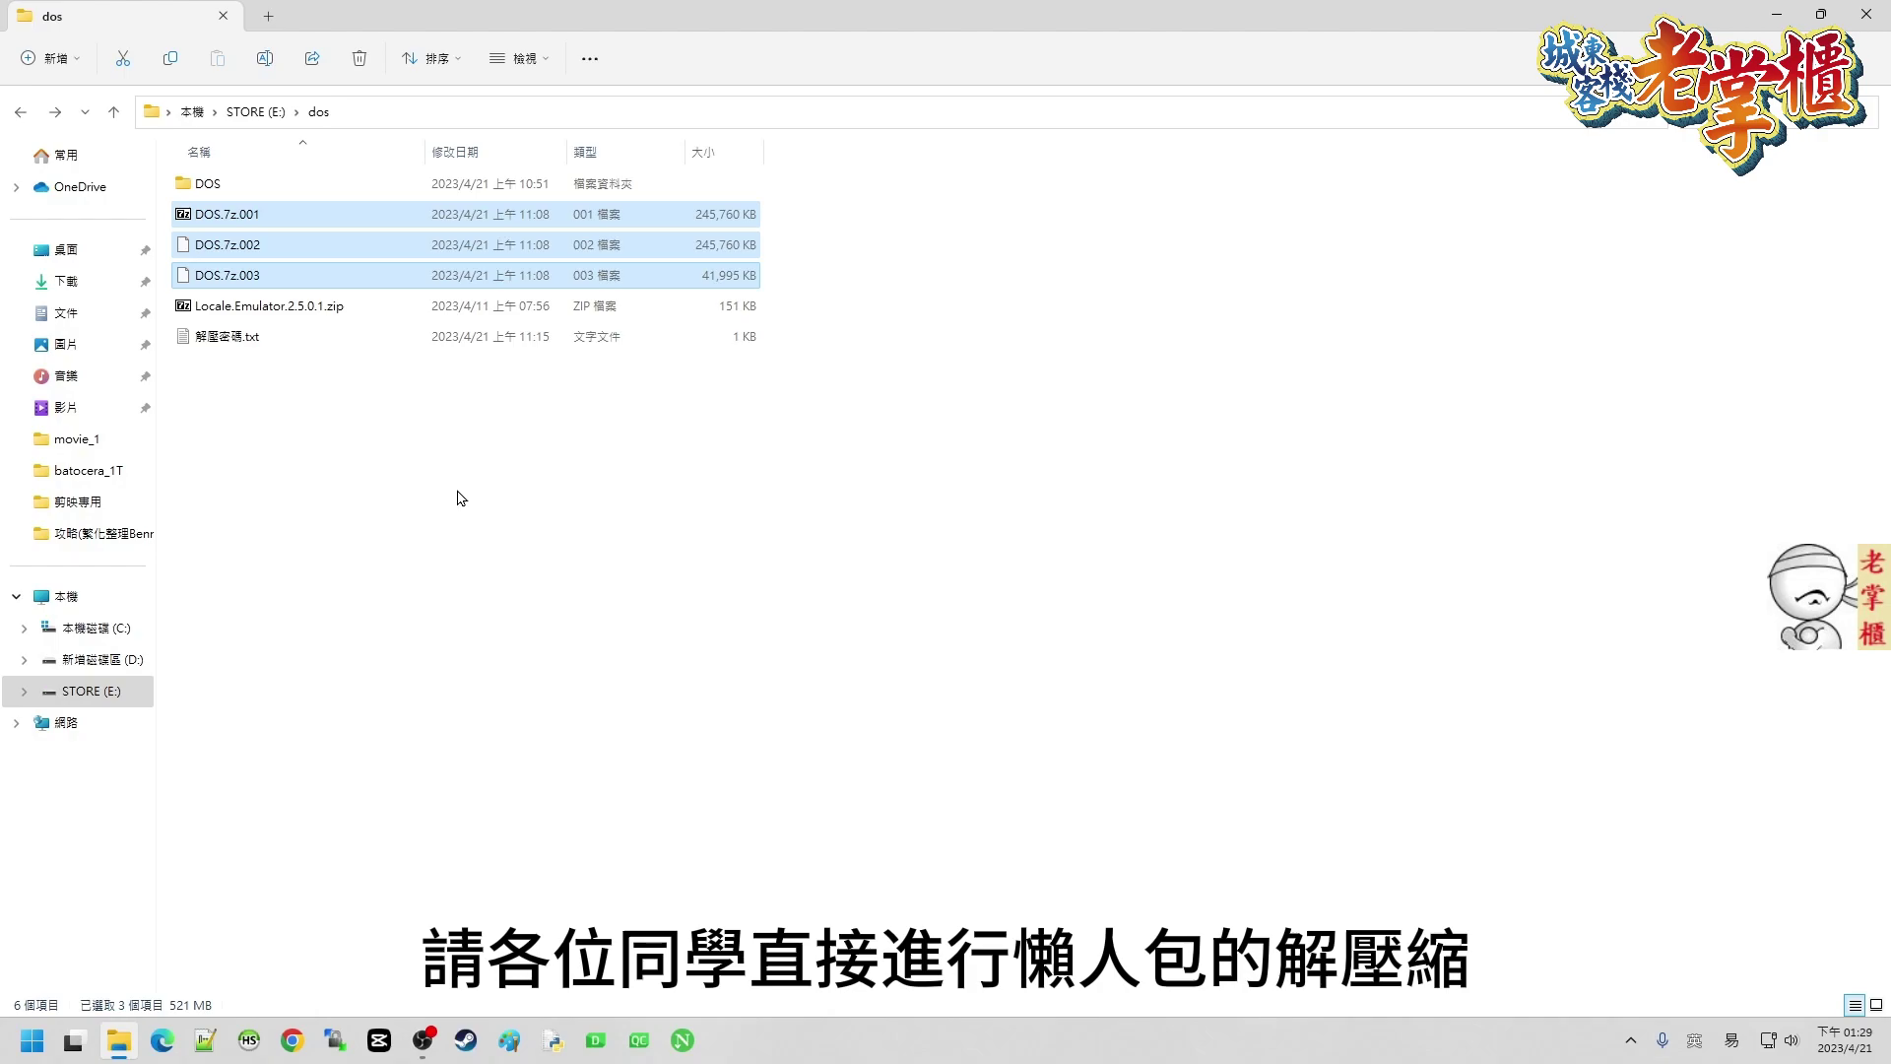
Launch DFend.exe from the extracted DOS folder to examine how its game list text displays, and close it again
left_click(220, 193)
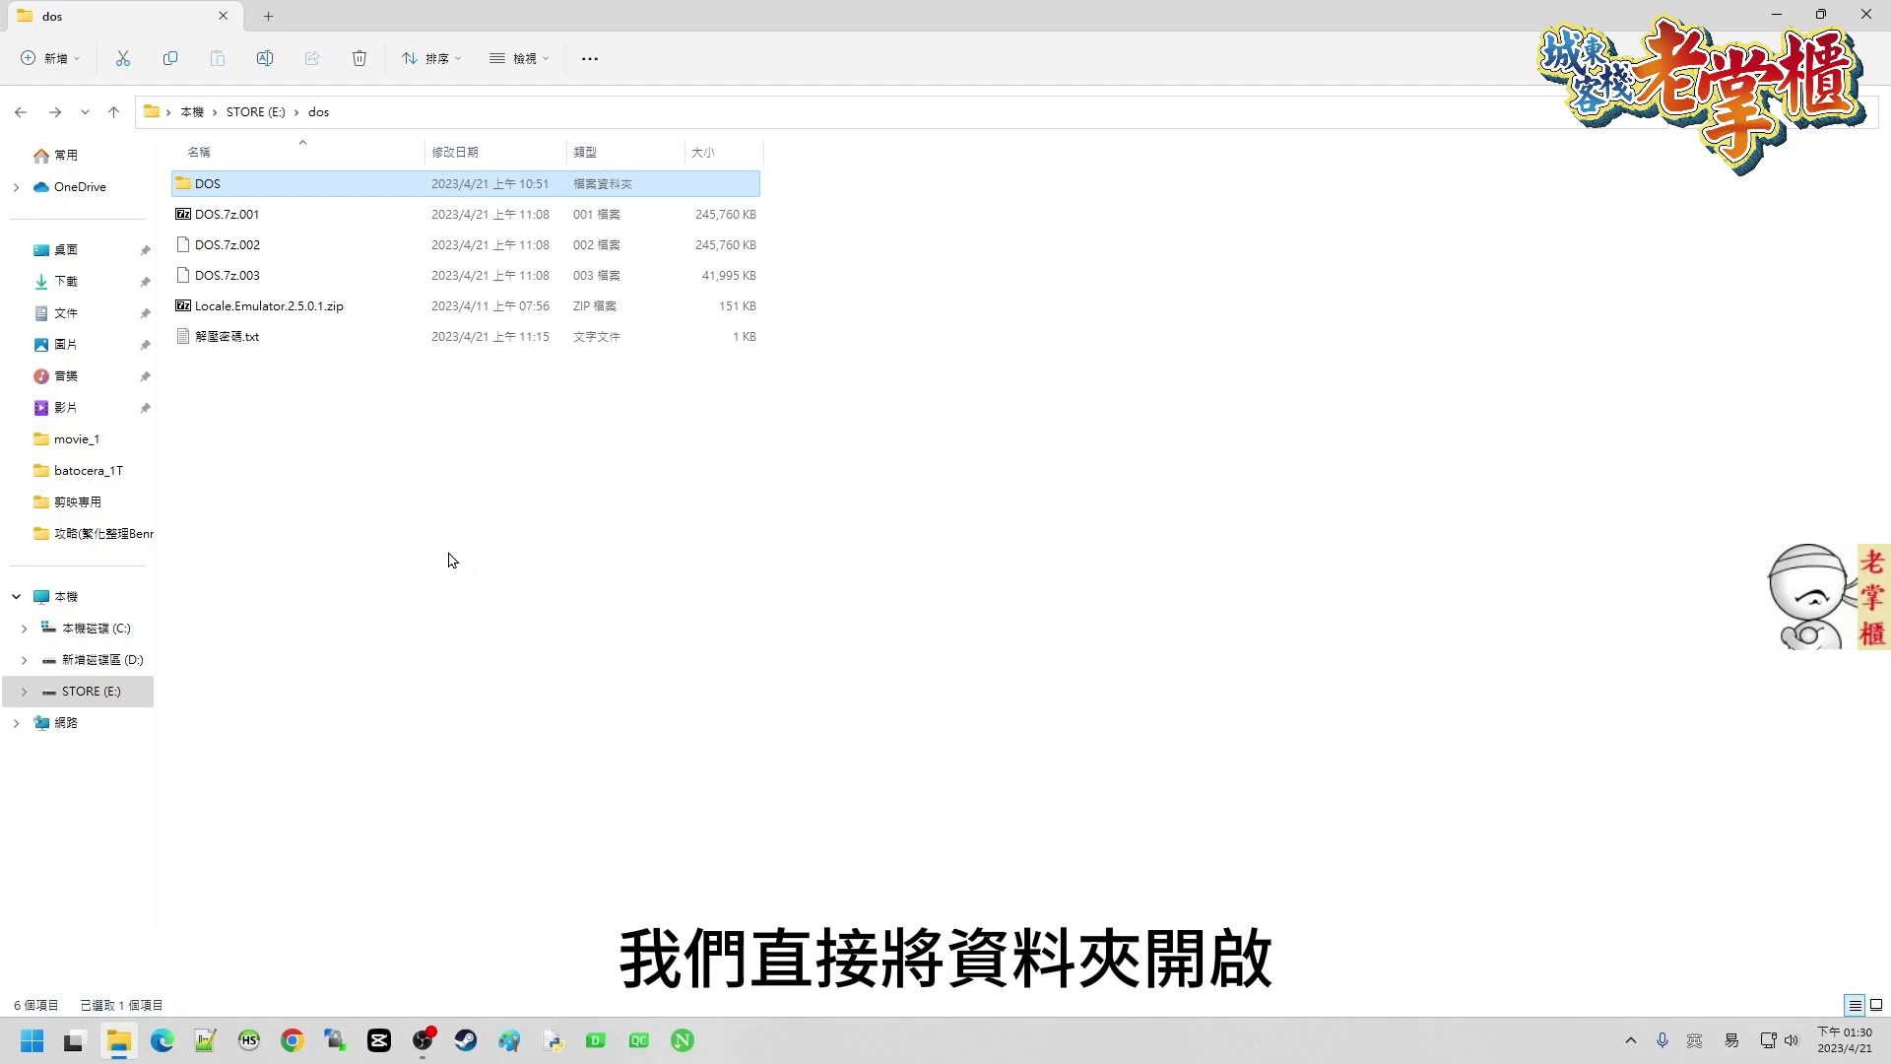
double_click(203, 187)
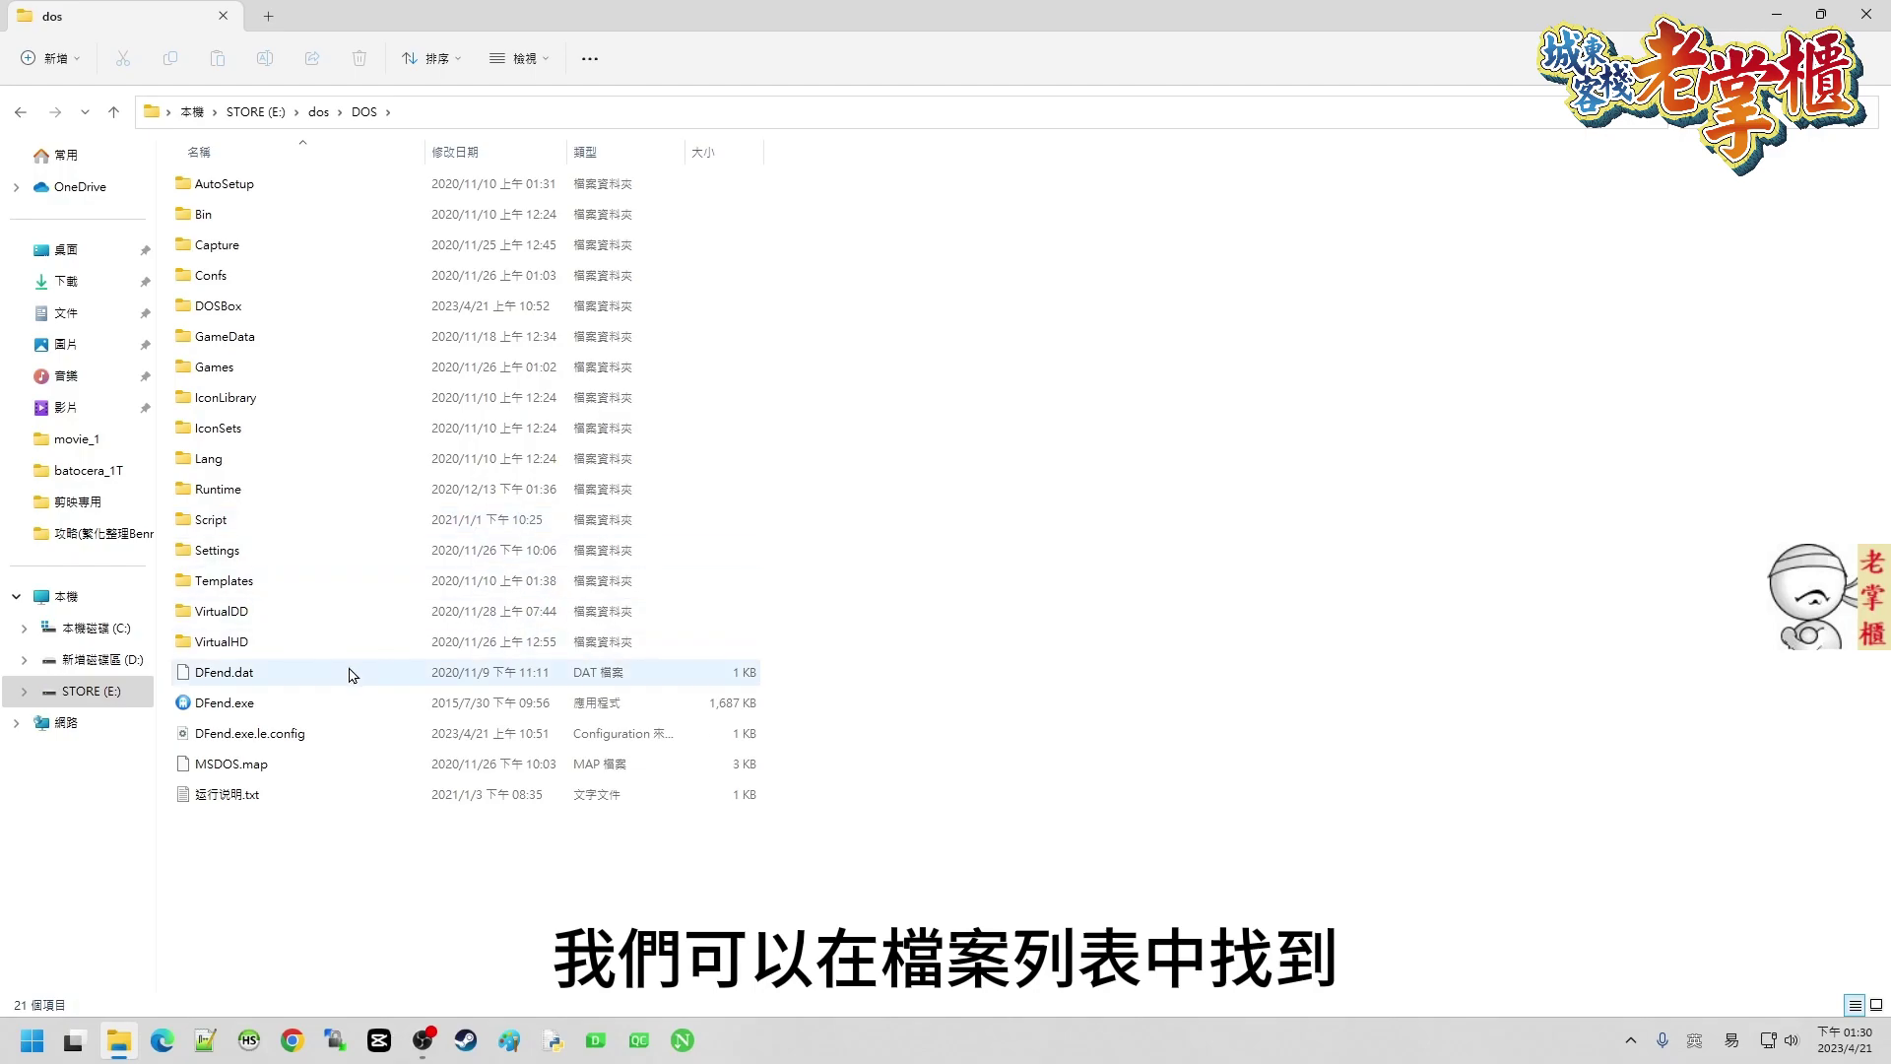
left_click(323, 707)
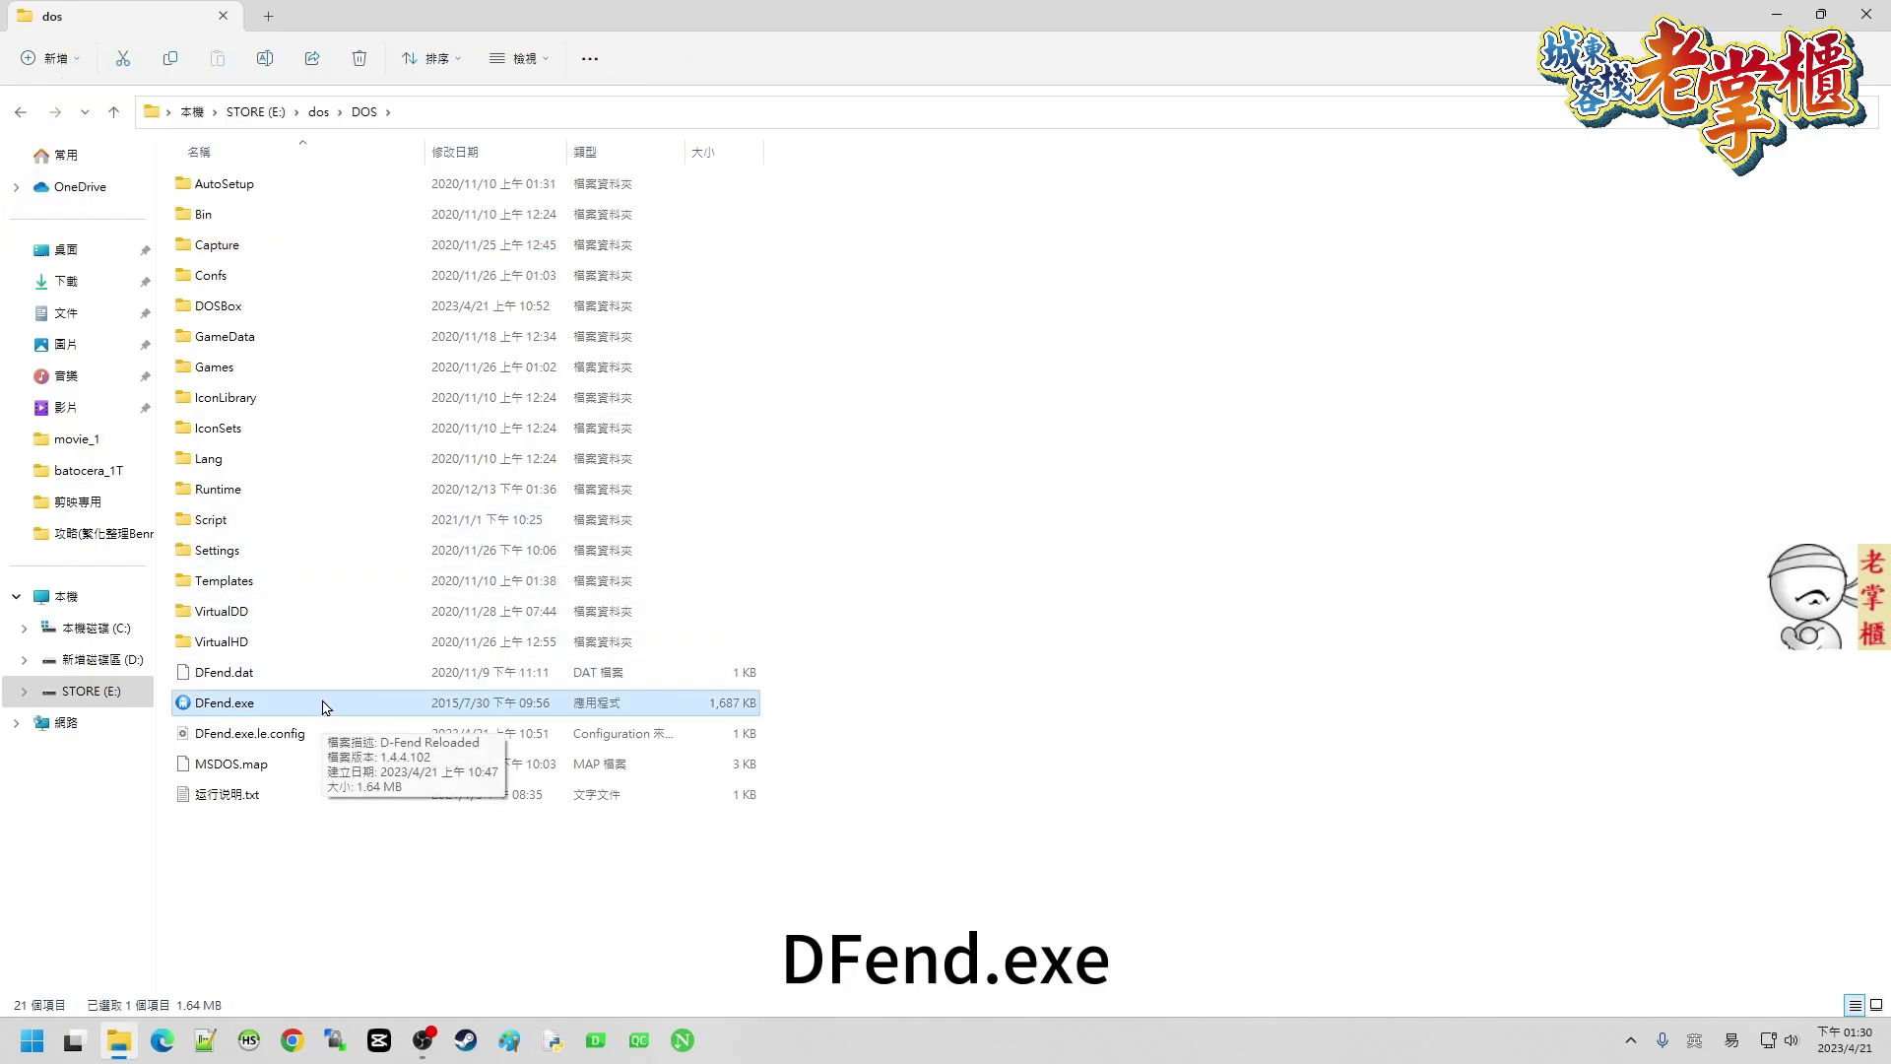
double_click(255, 705)
left_click(1051, 587)
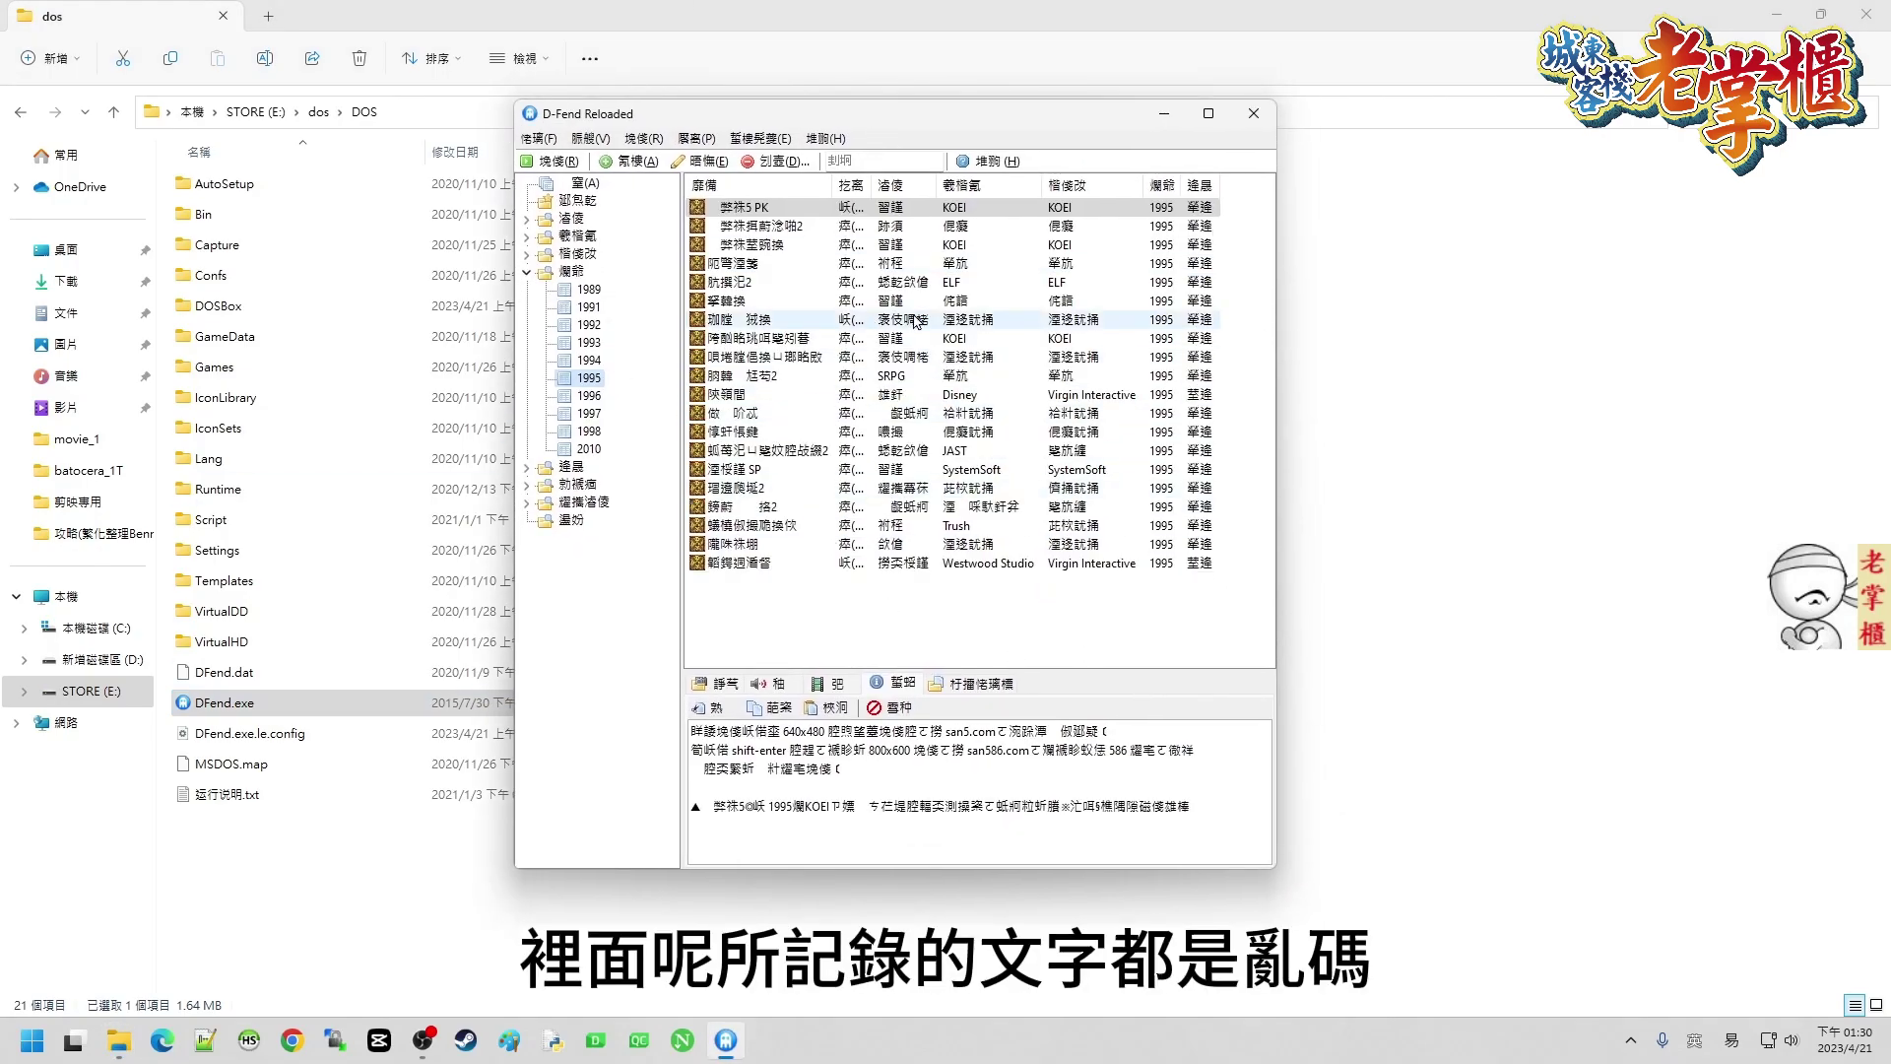
mouse_move(1034, 519)
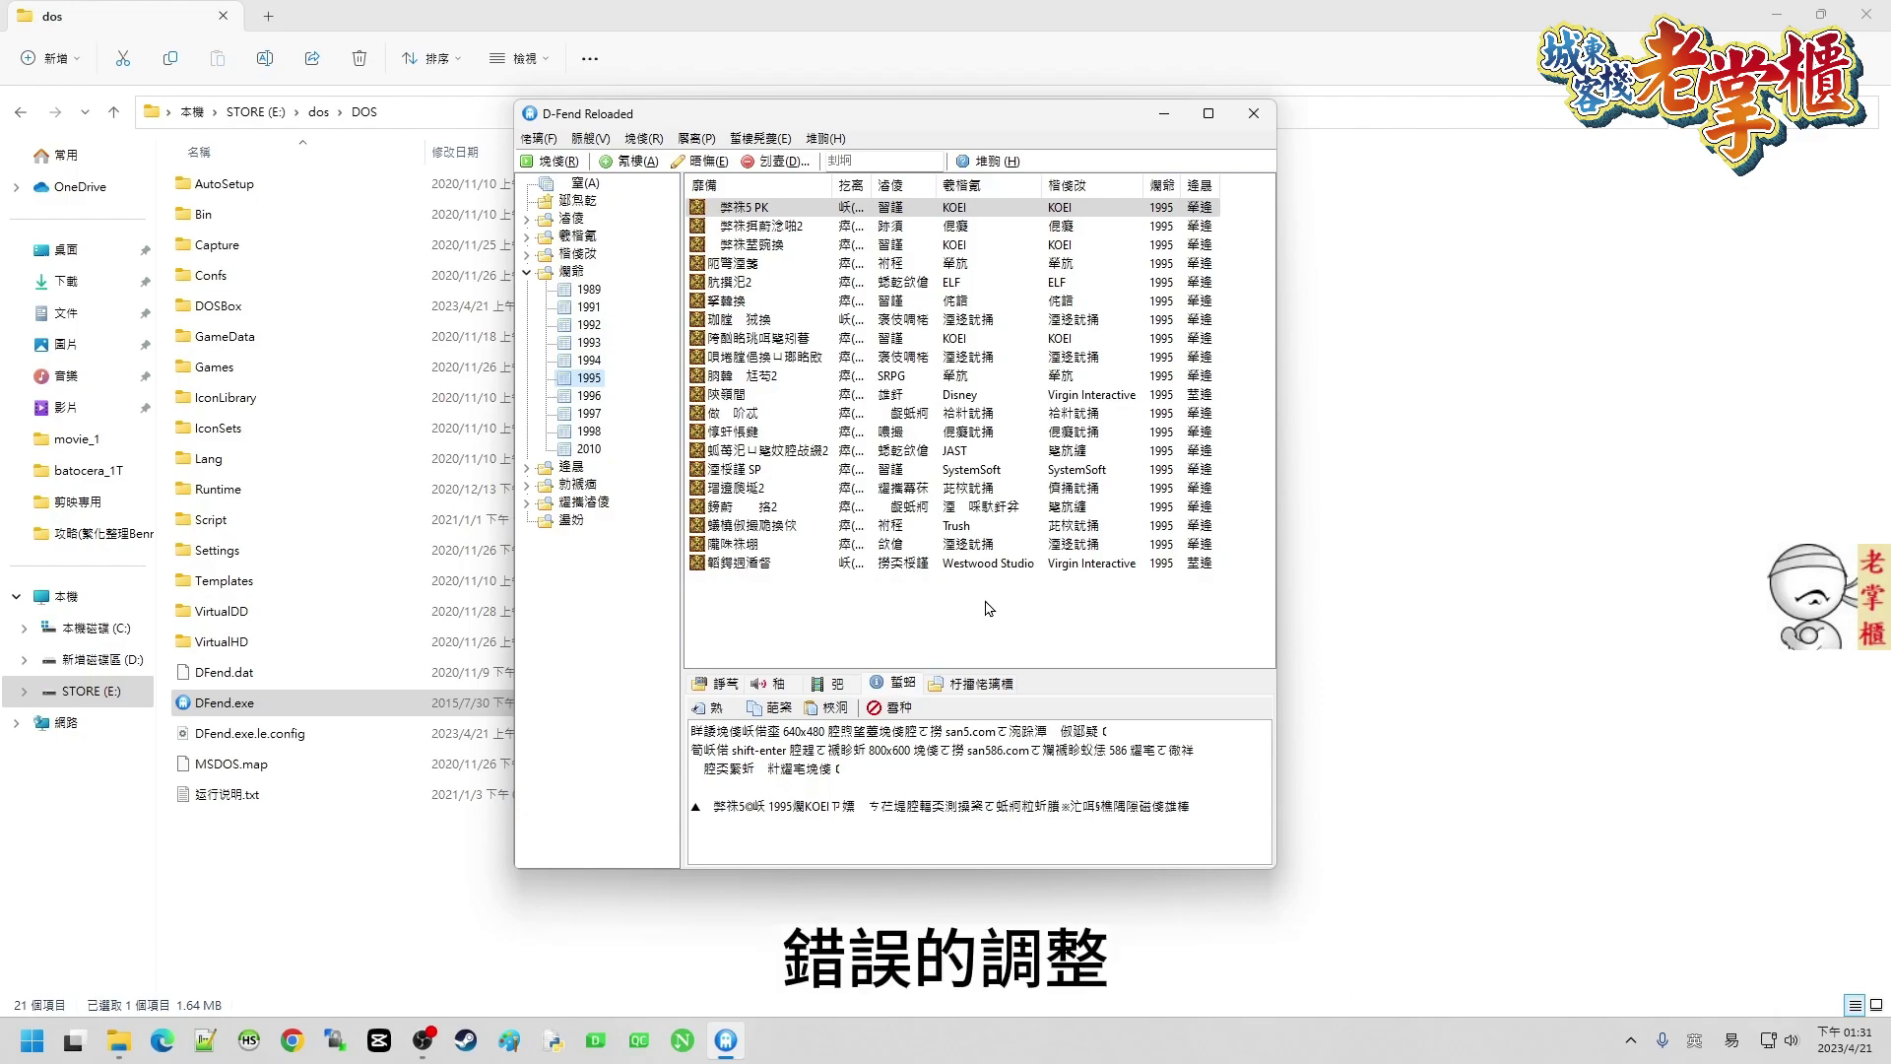
left_click(1254, 113)
left_click(1049, 594)
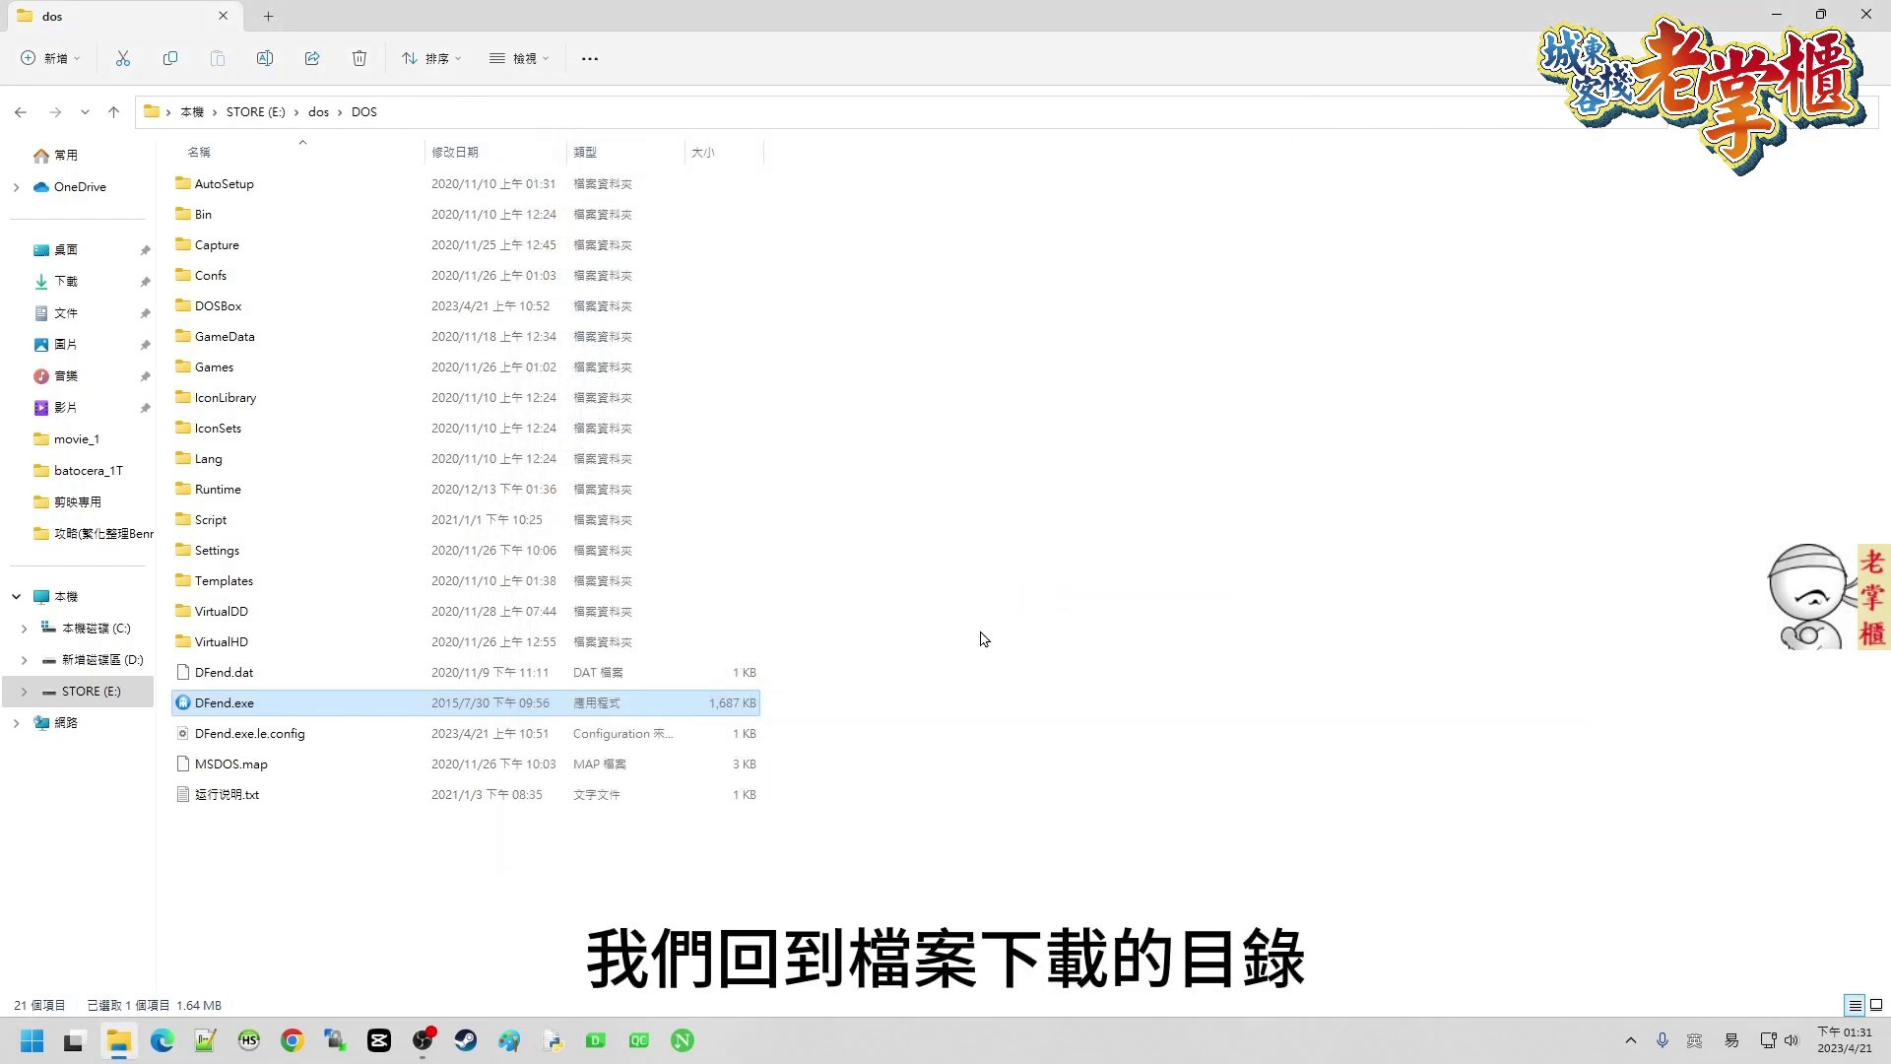
Return to the parent dos folder and examine LEInstaller.exe inside the Locale.Emulator.2.5.0.1.zip archive
left_click(318, 112)
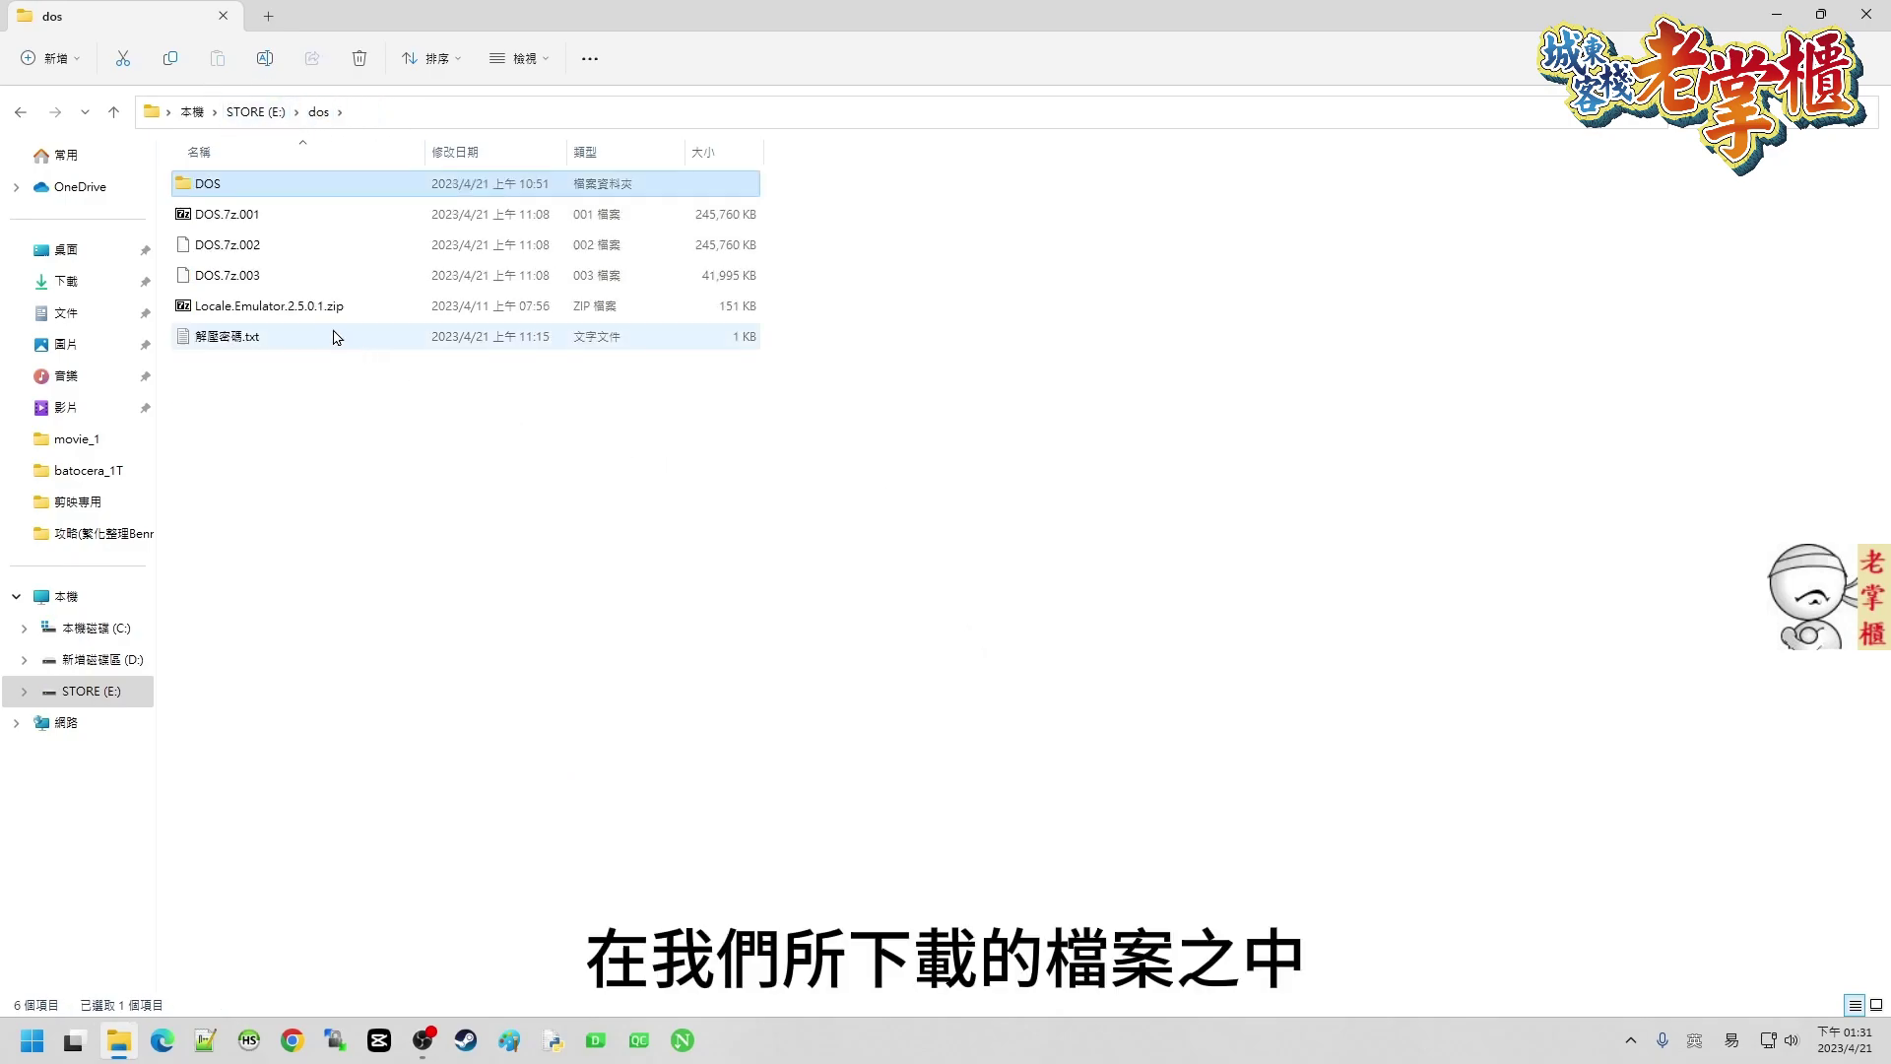
left_click(307, 315)
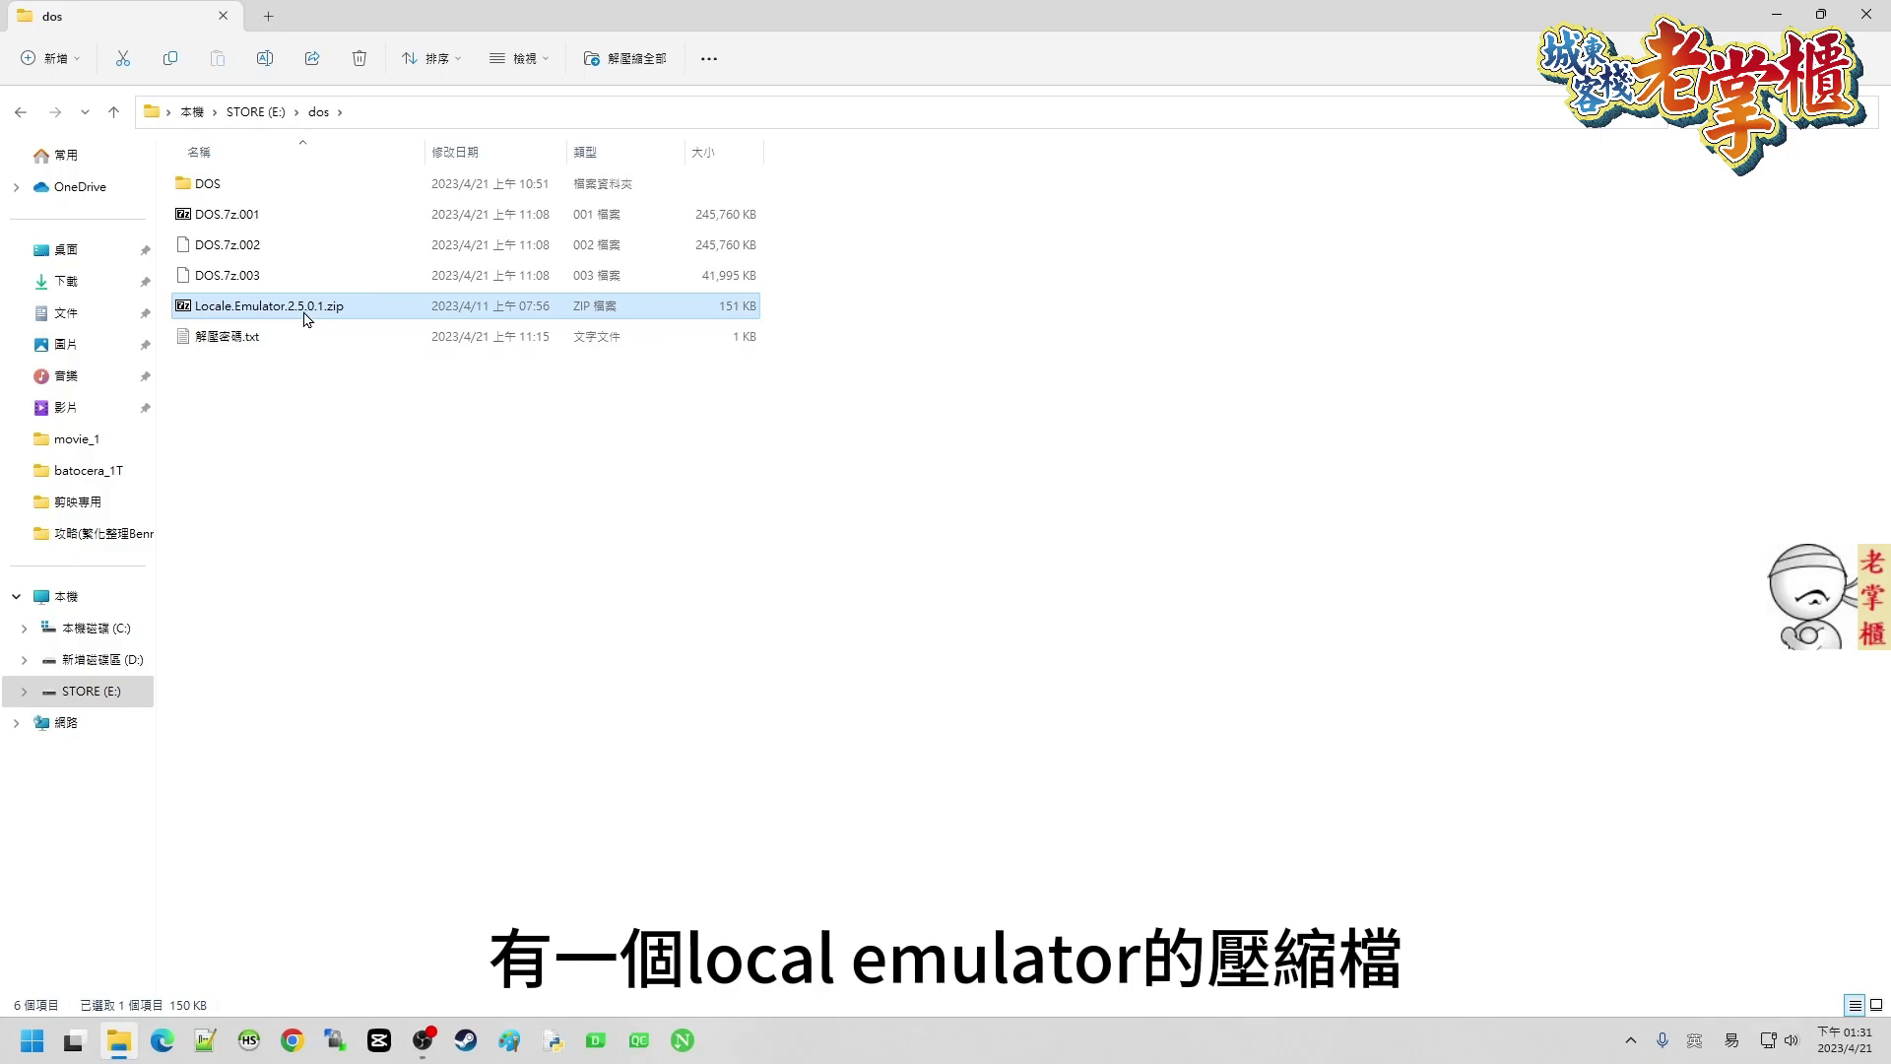
double_click(307, 315)
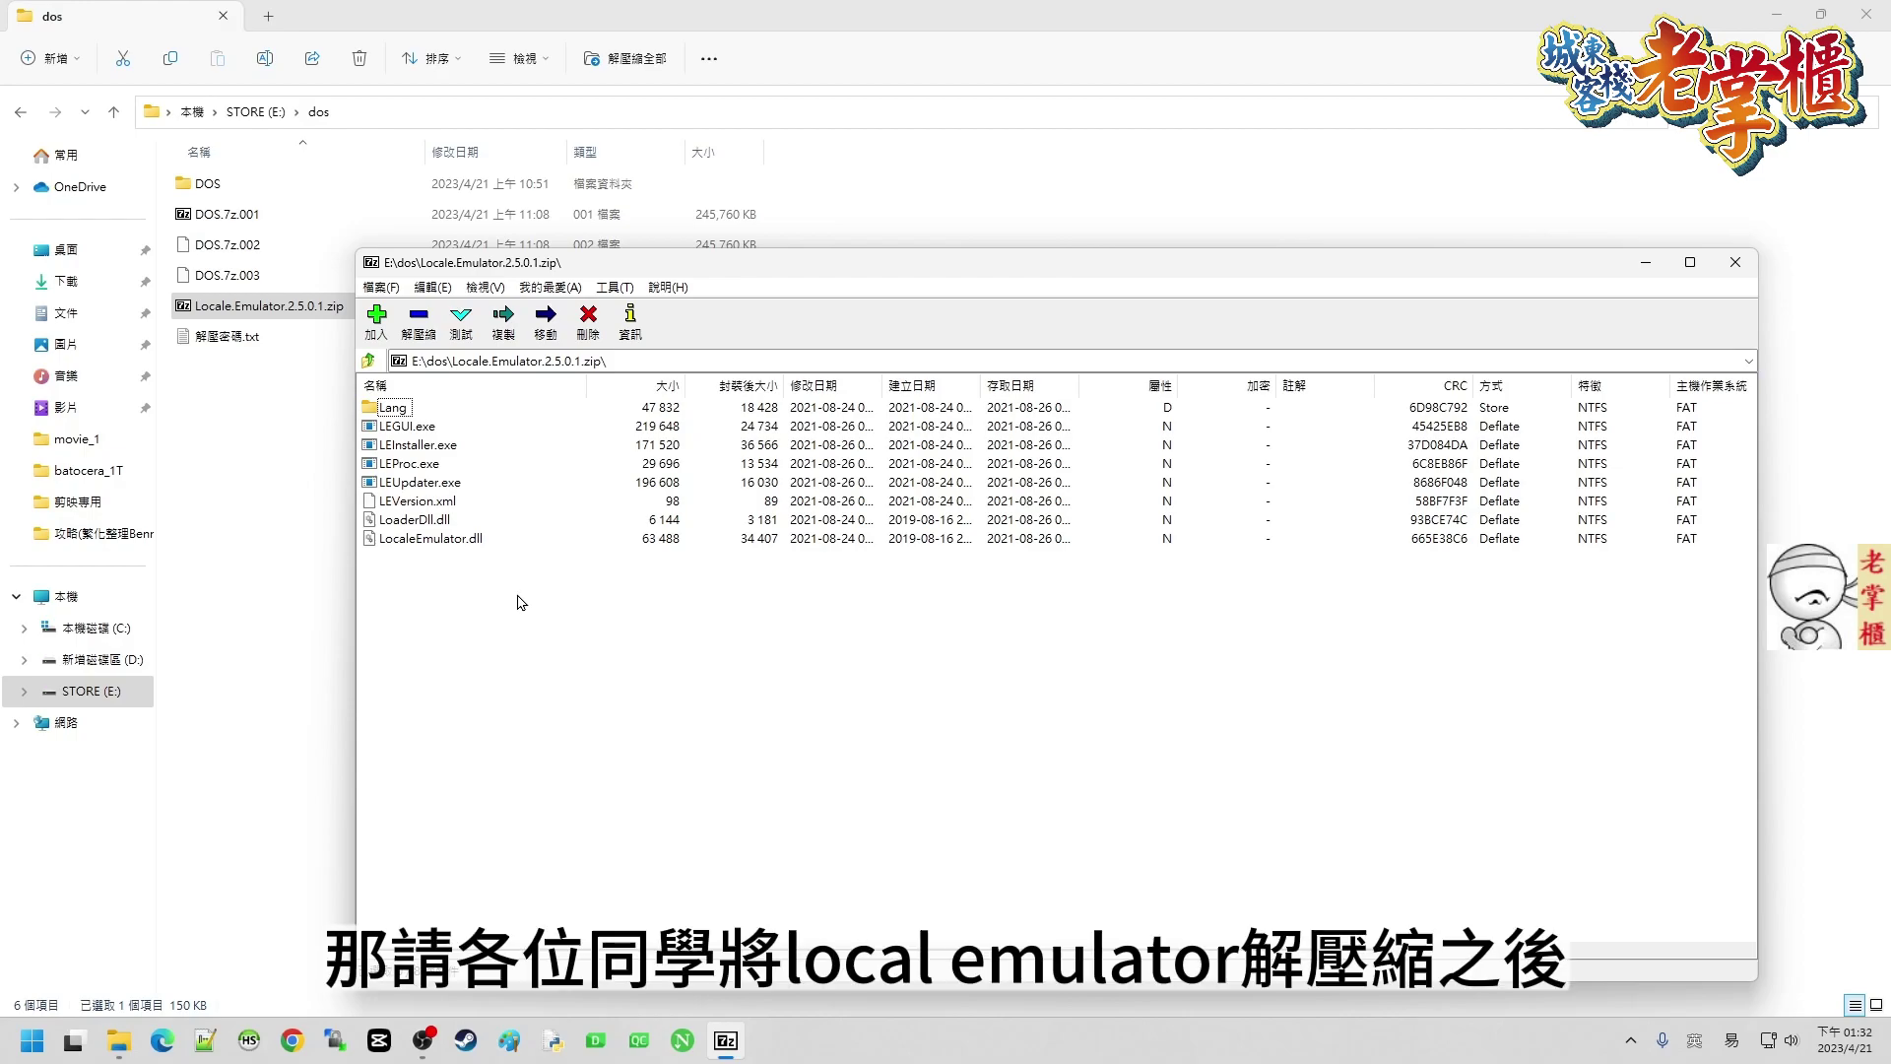
left_click(442, 449)
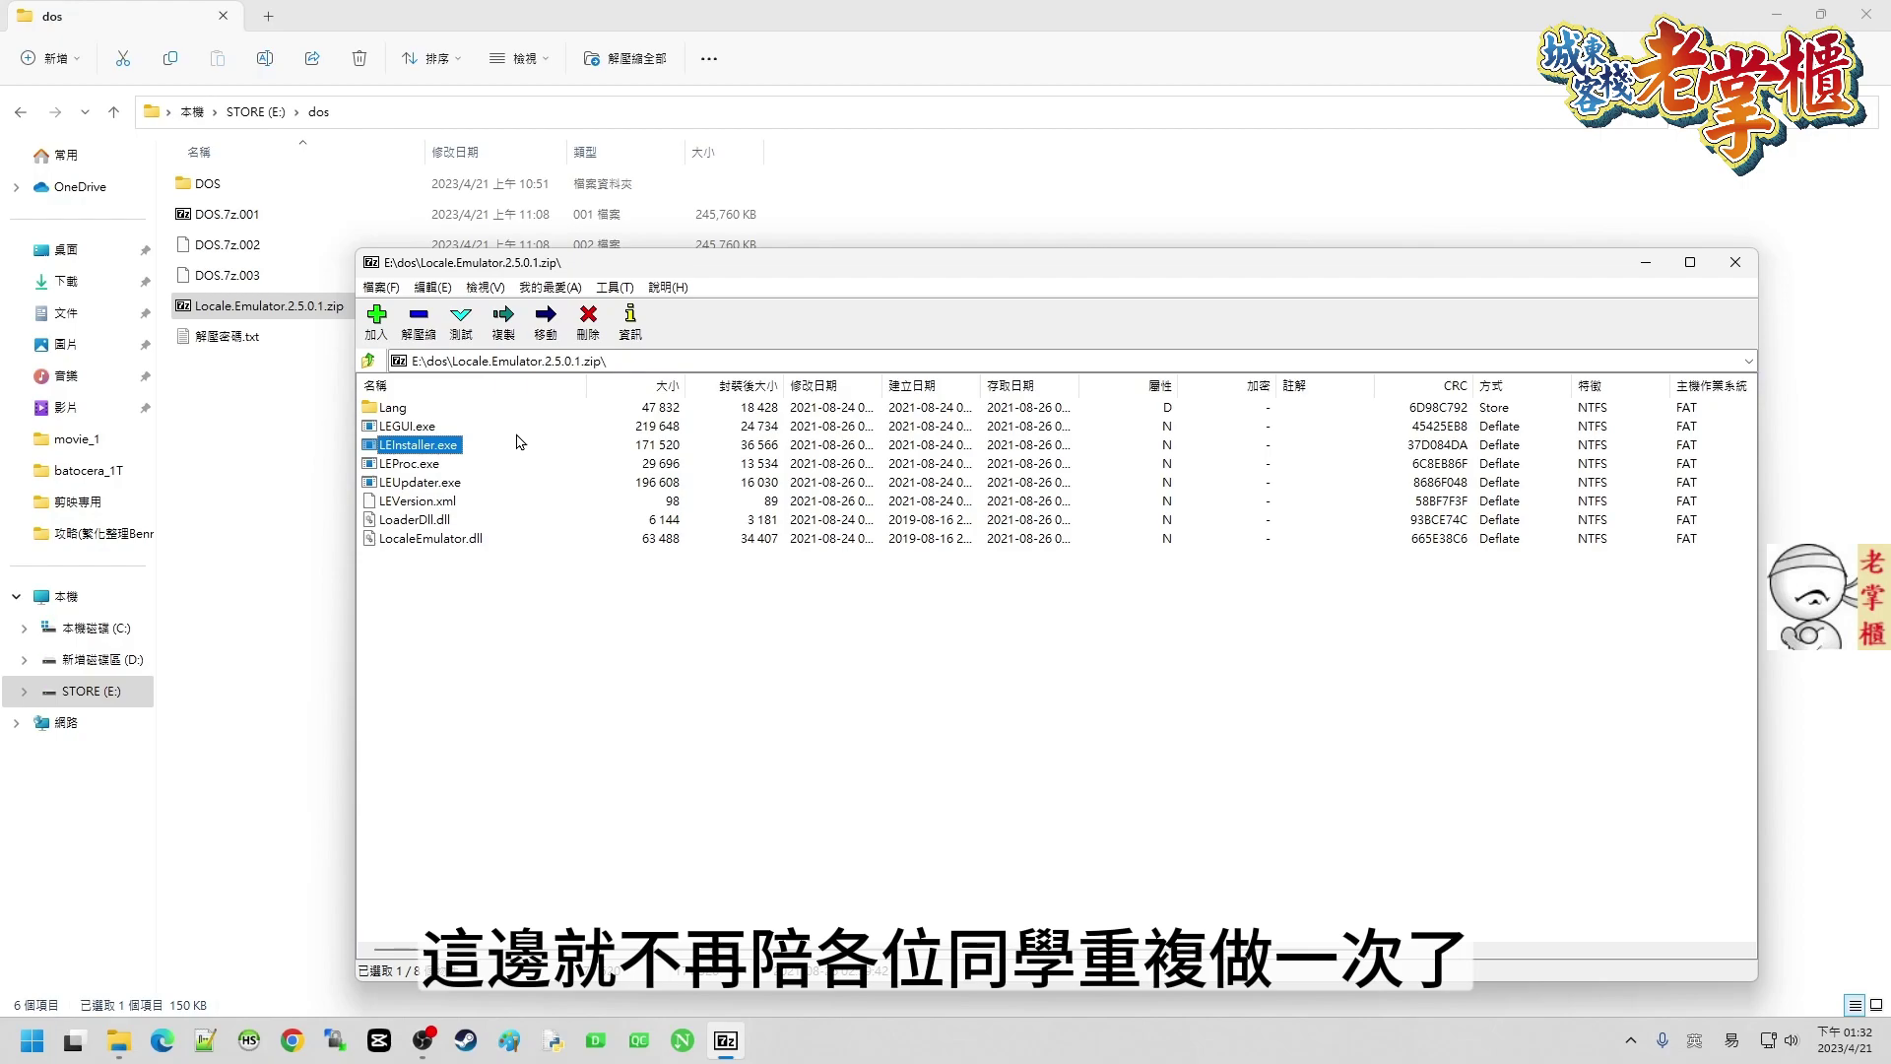
left_click(1735, 262)
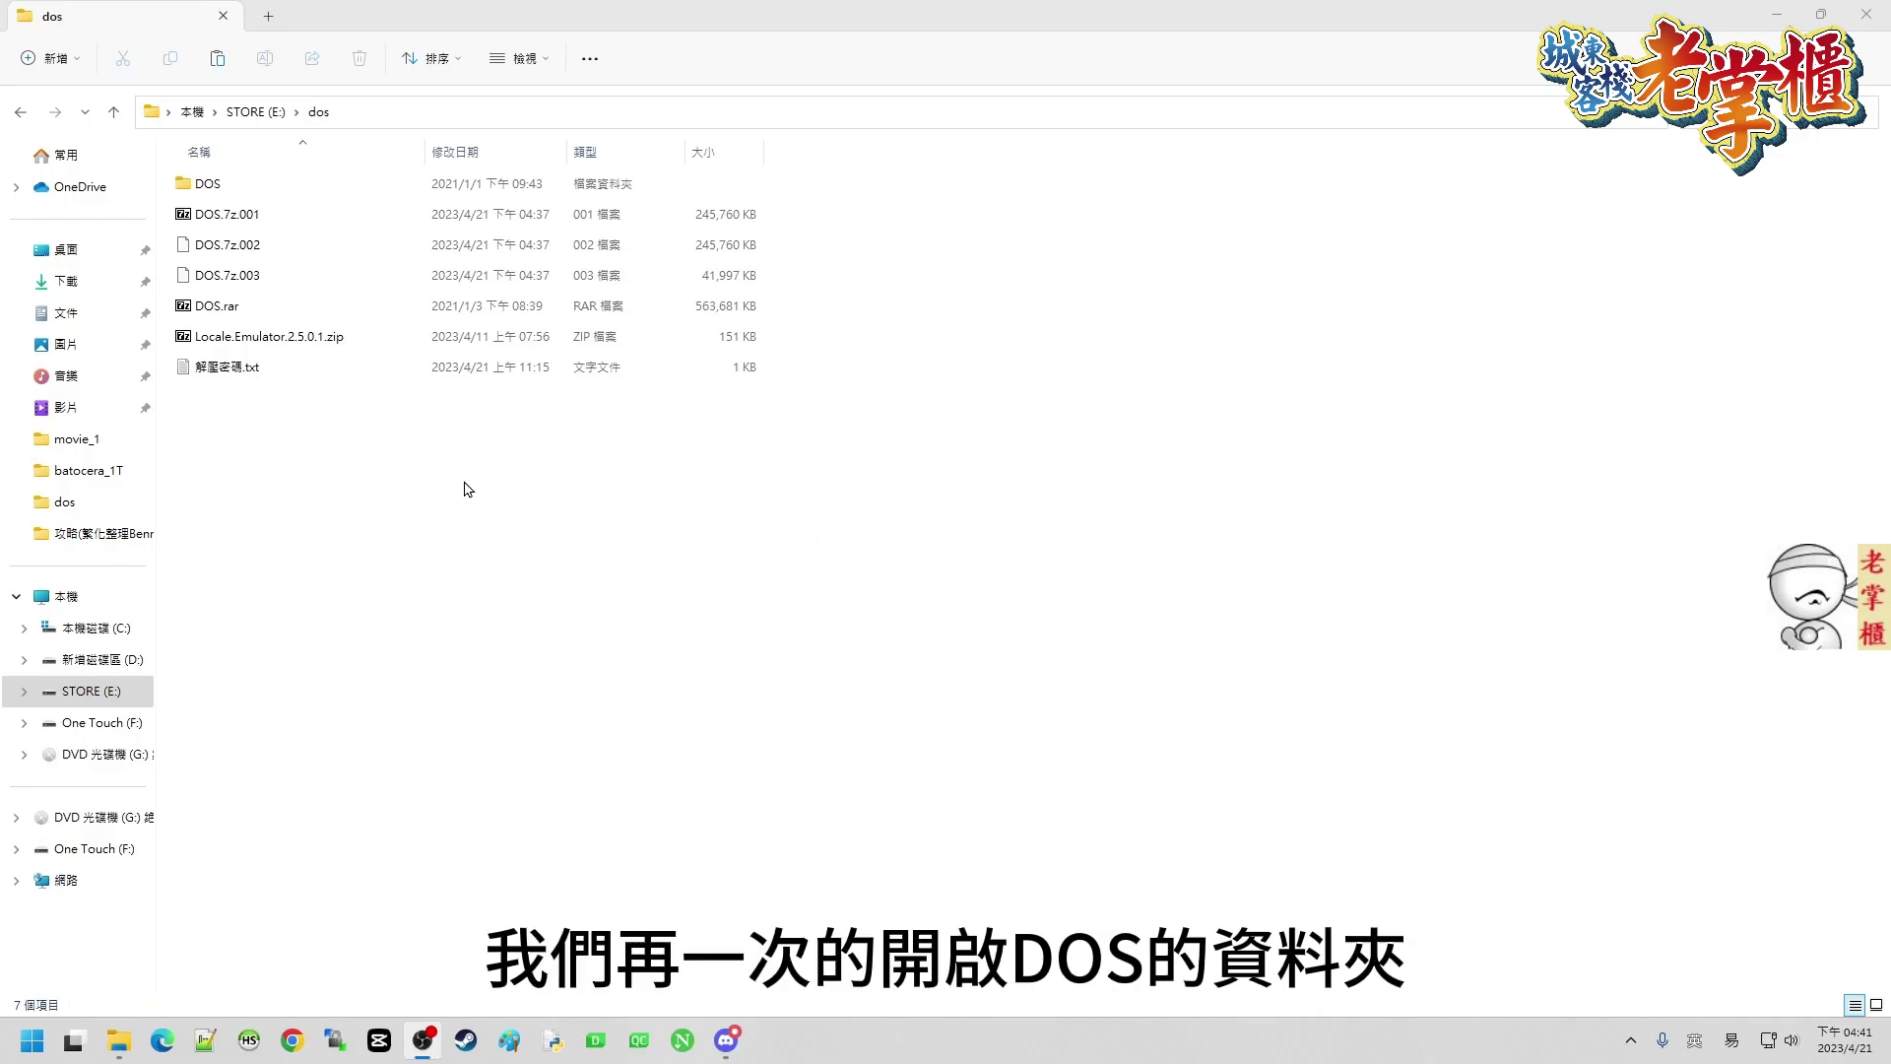
Open the Locale Emulator application settings for DFend.exe in the DOS folder
double_click(193, 193)
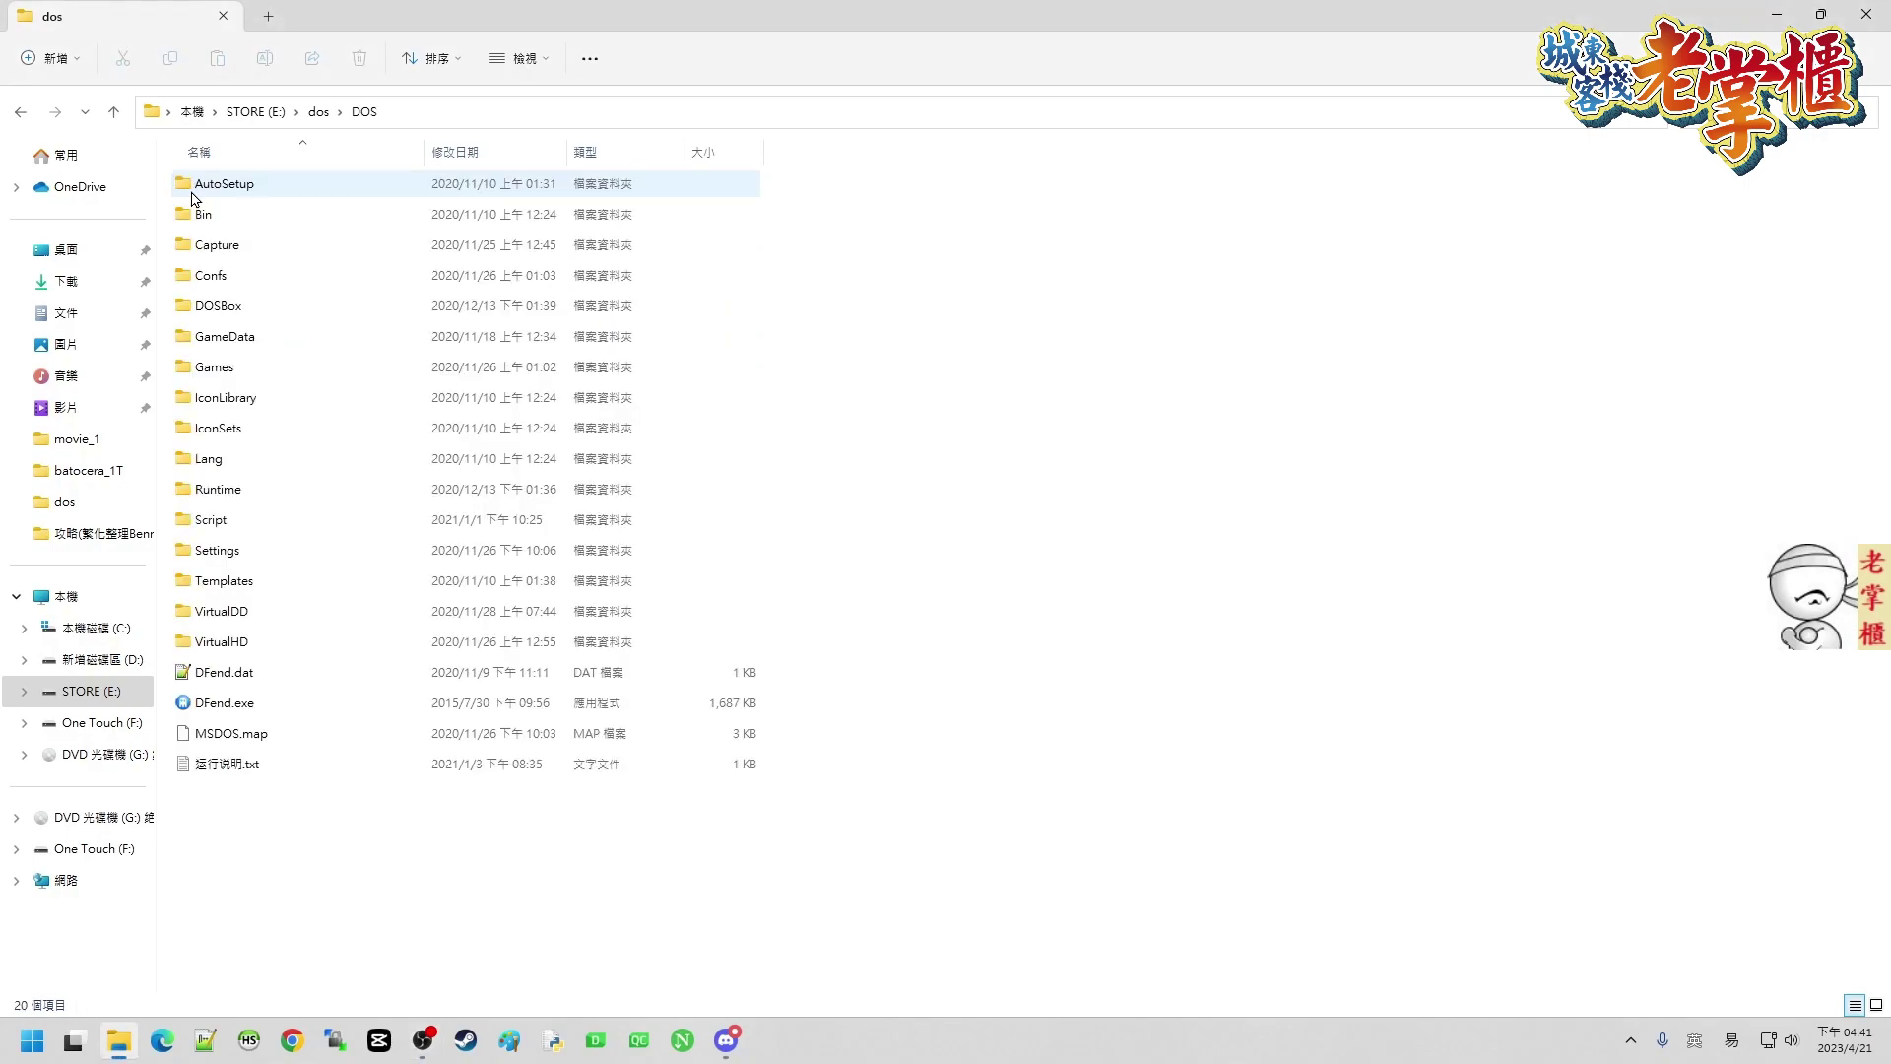
right_click(245, 708)
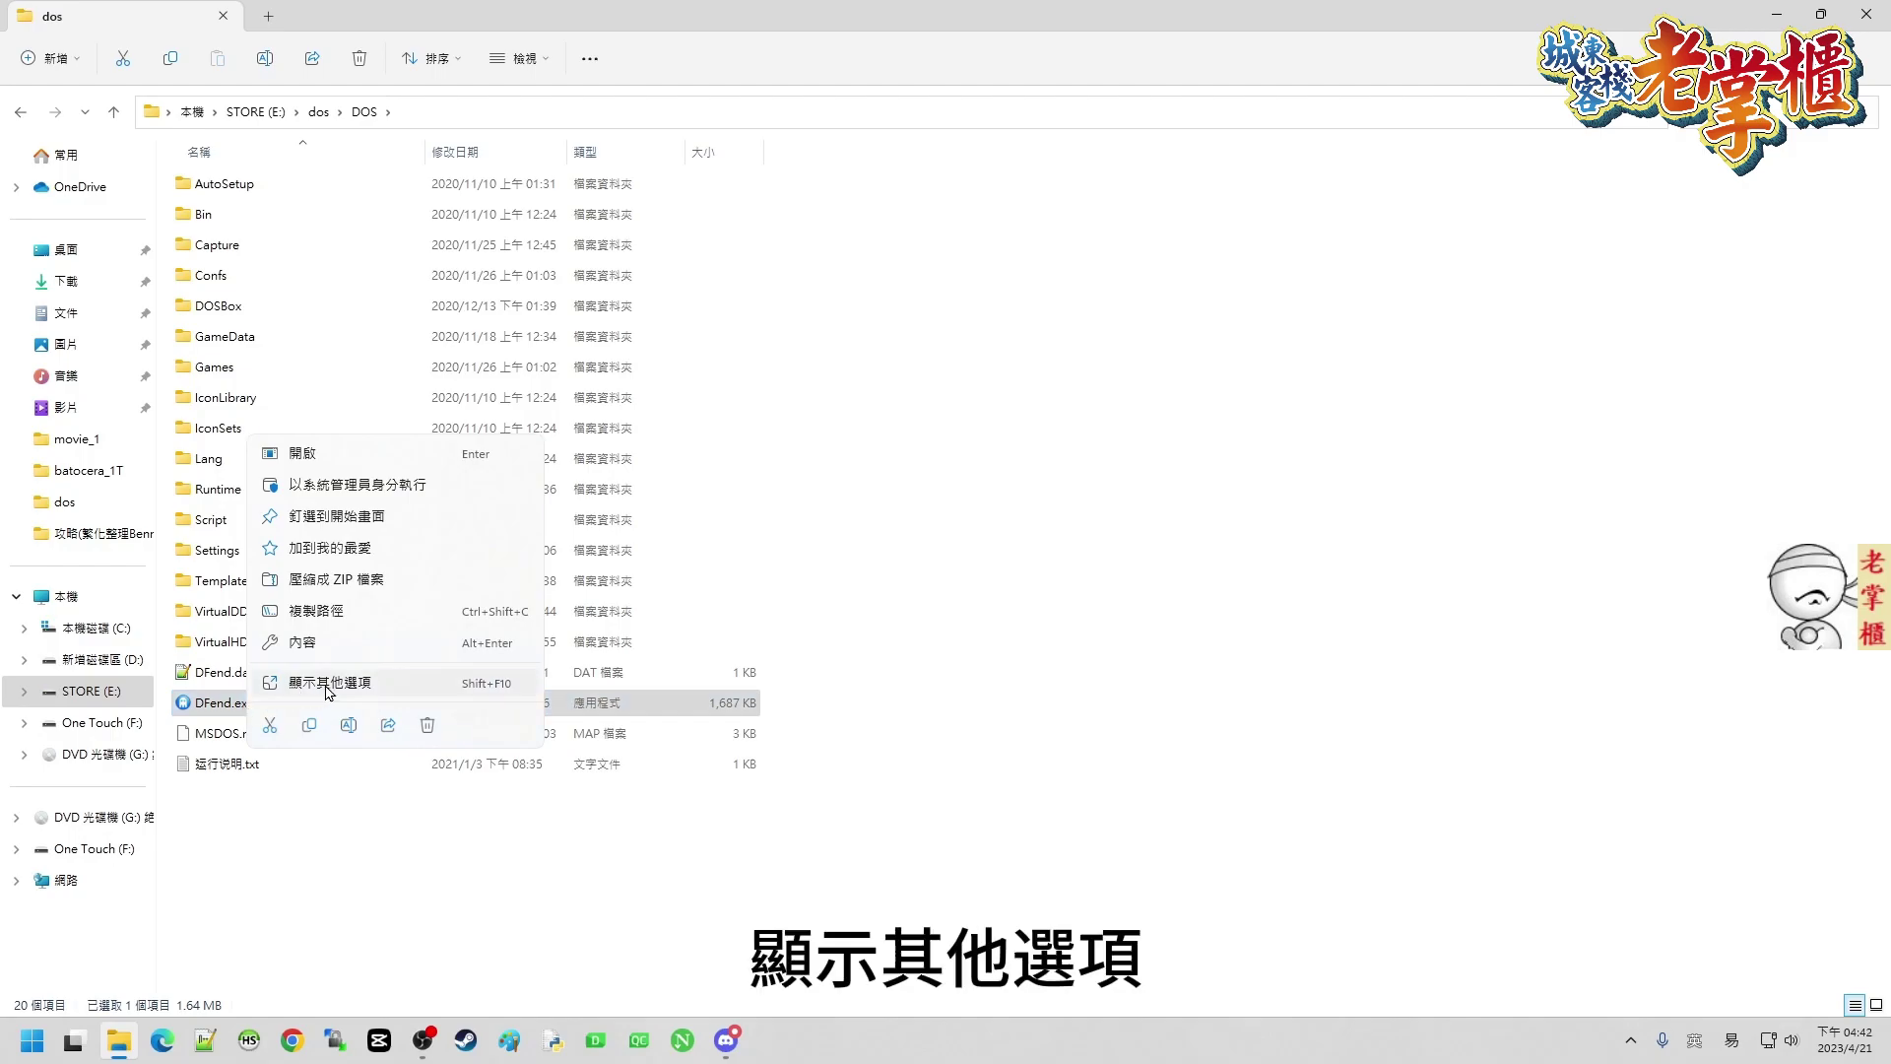
left_click(328, 692)
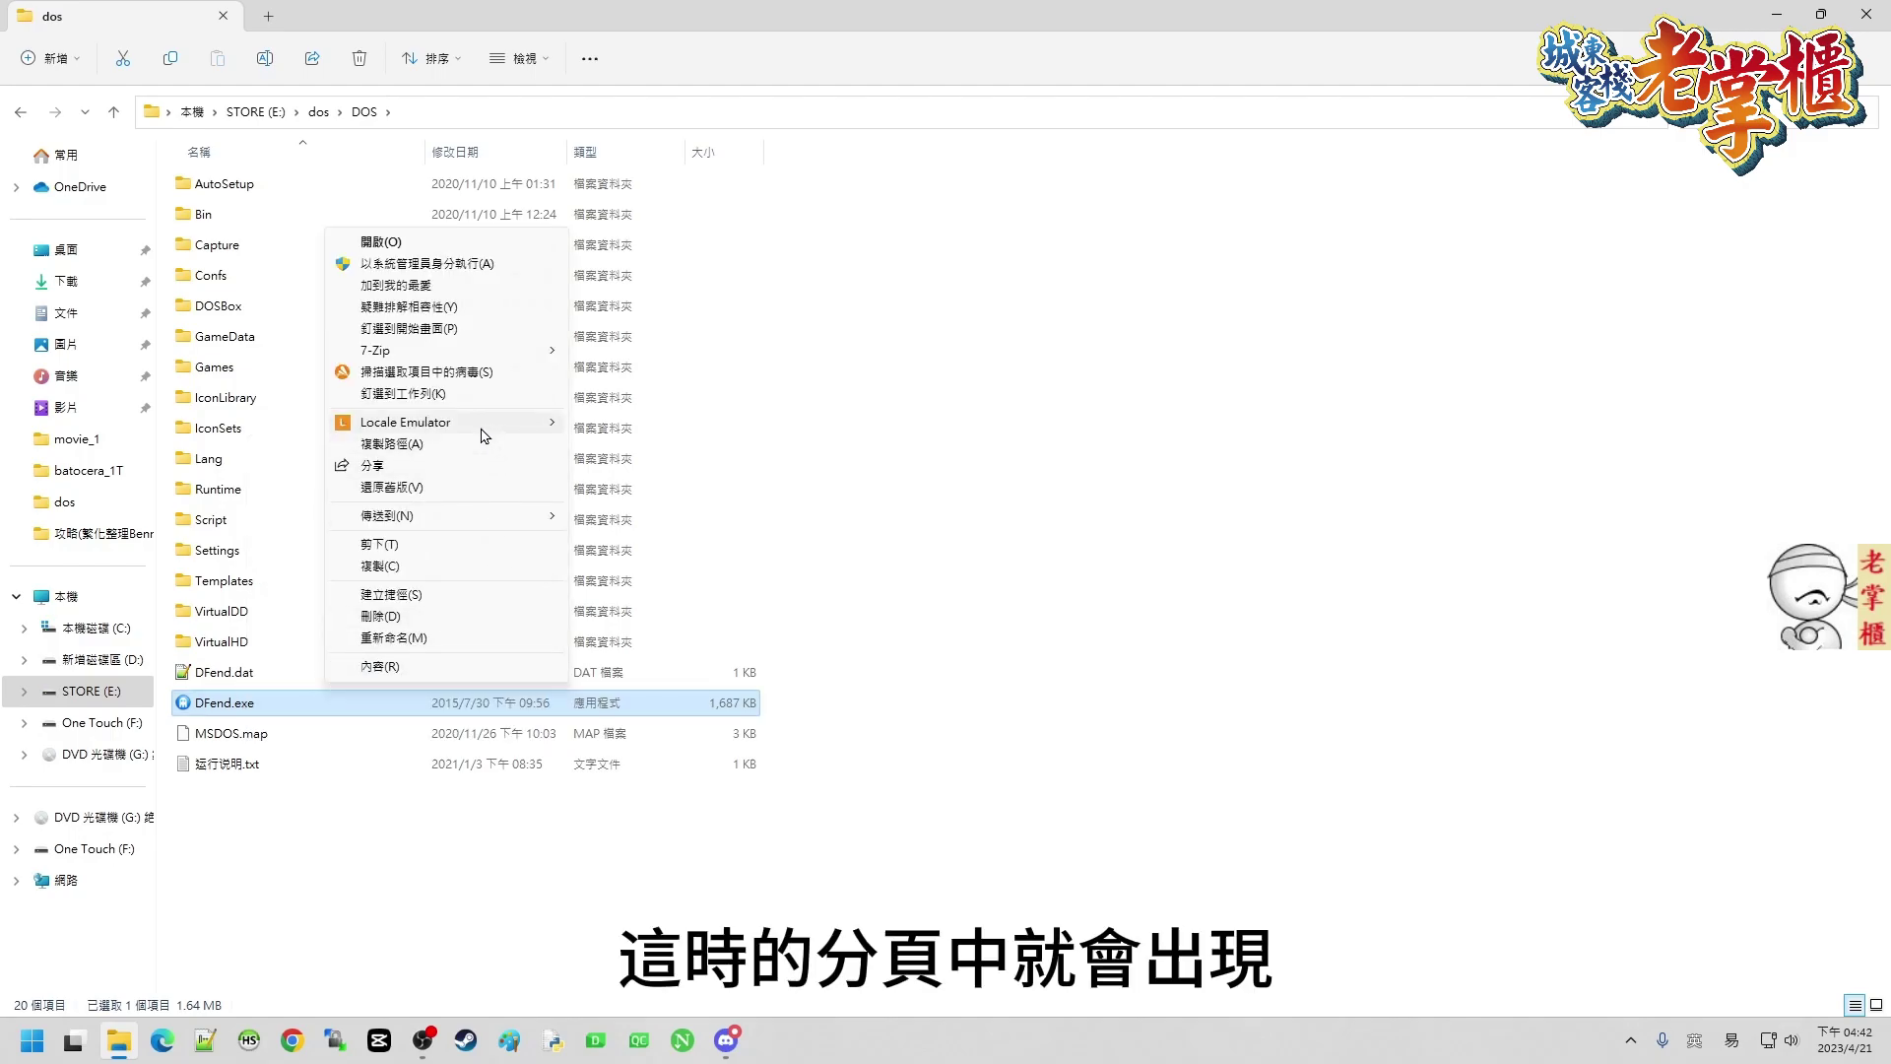
mouse_move(484, 434)
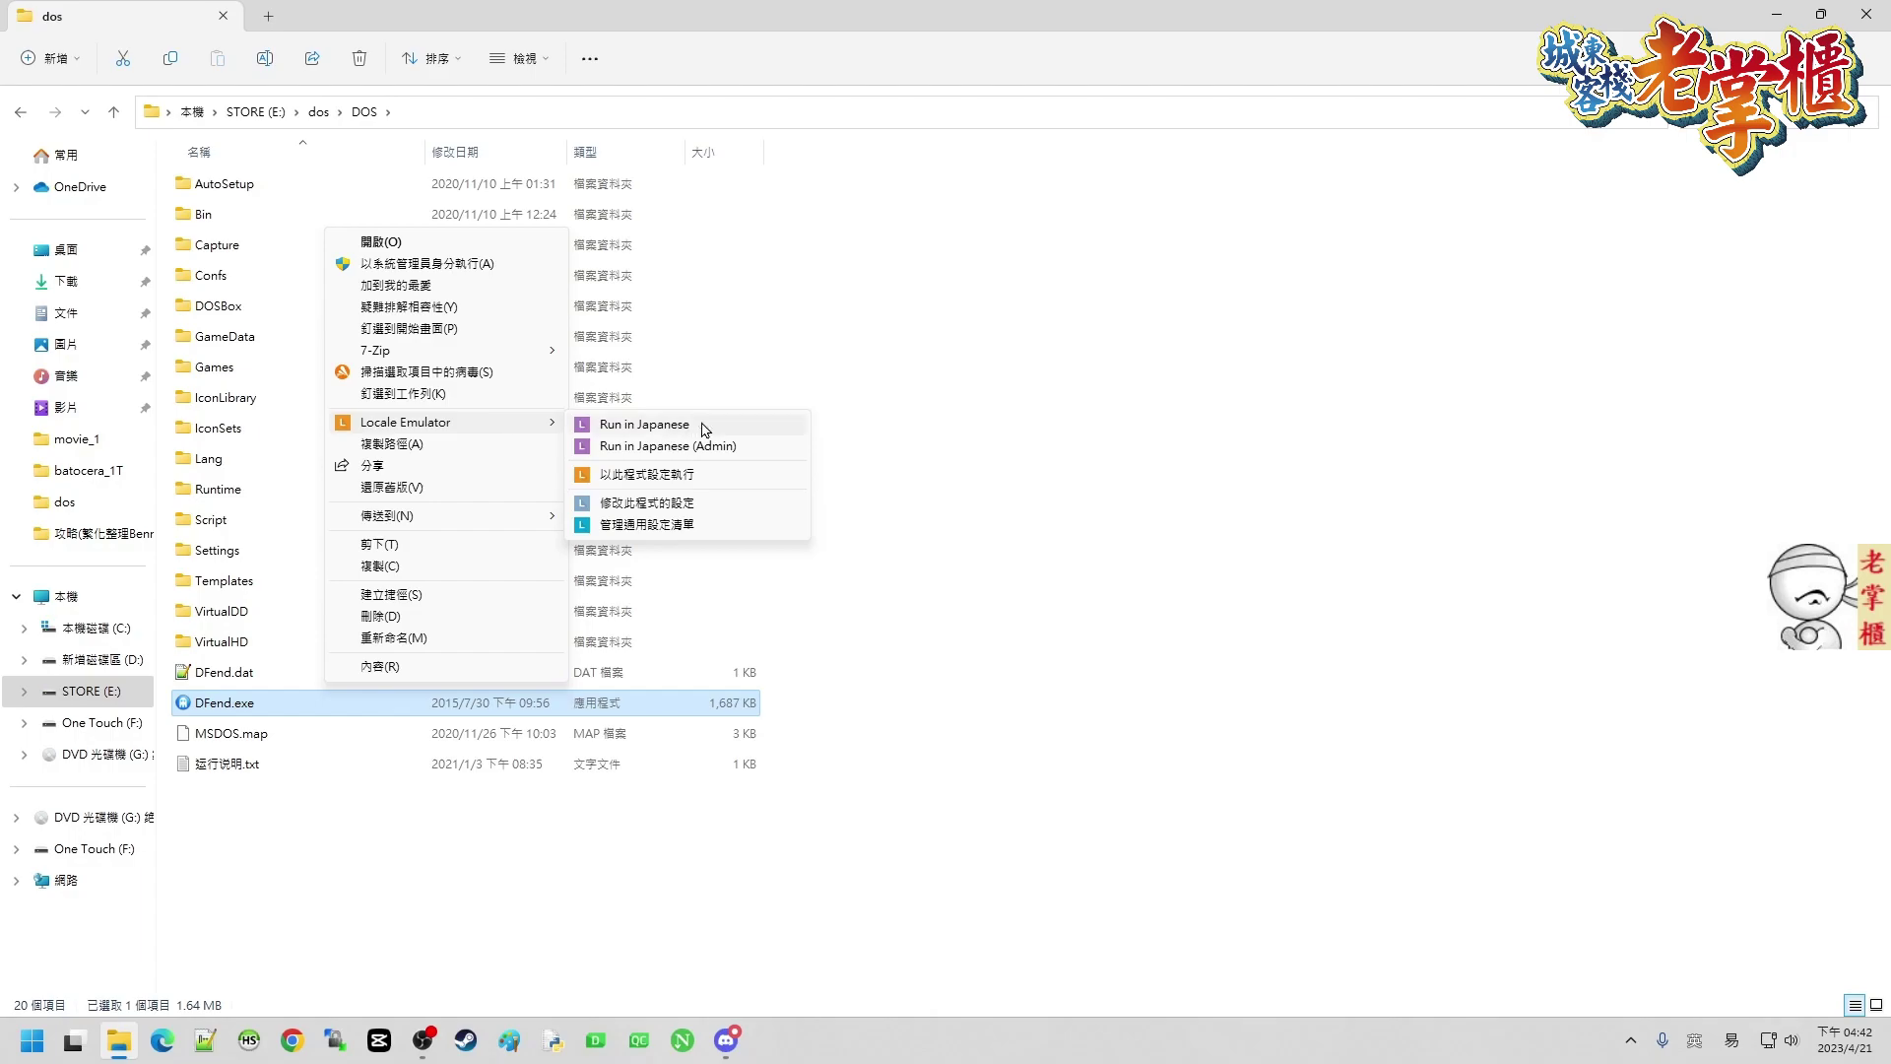
left_click(726, 509)
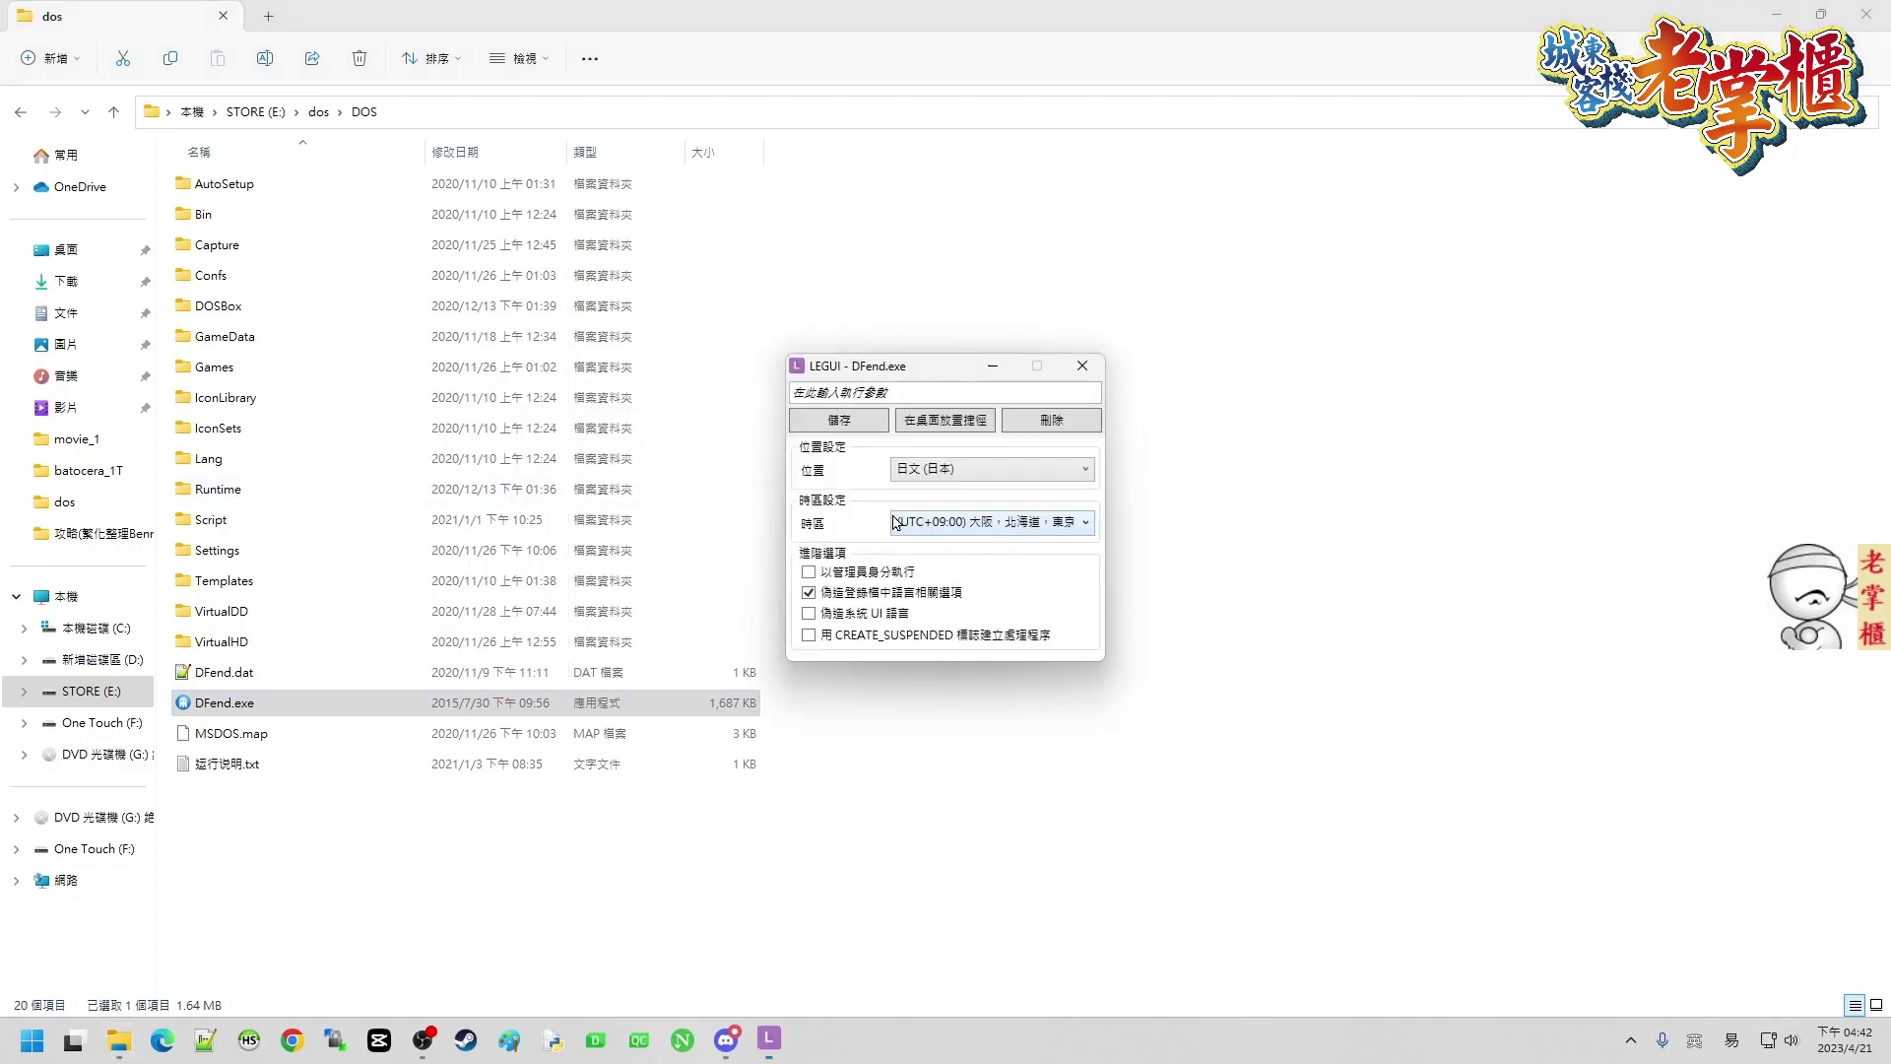
Set the Locale Emulator location for DFend.exe to 中文 (簡體) and save the profile
left_click(1005, 469)
scroll(996, 592, "up", 10)
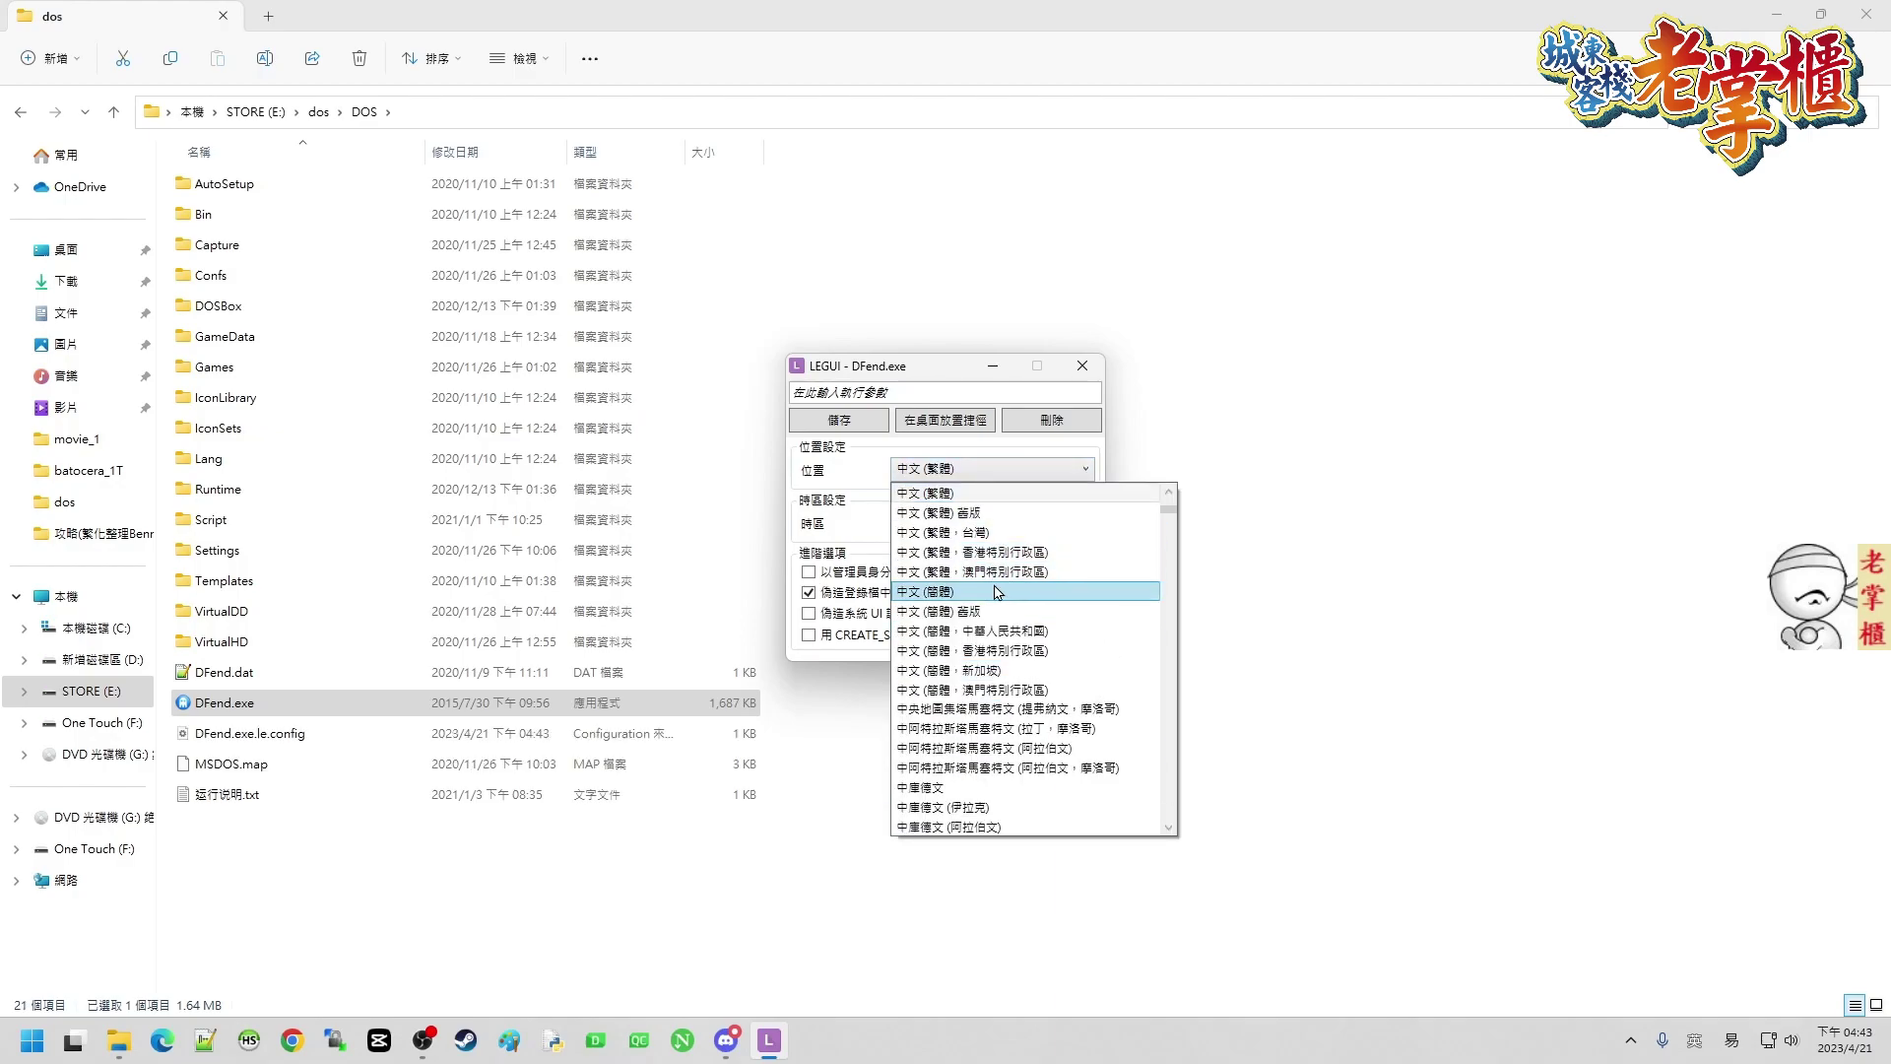
left_click(996, 592)
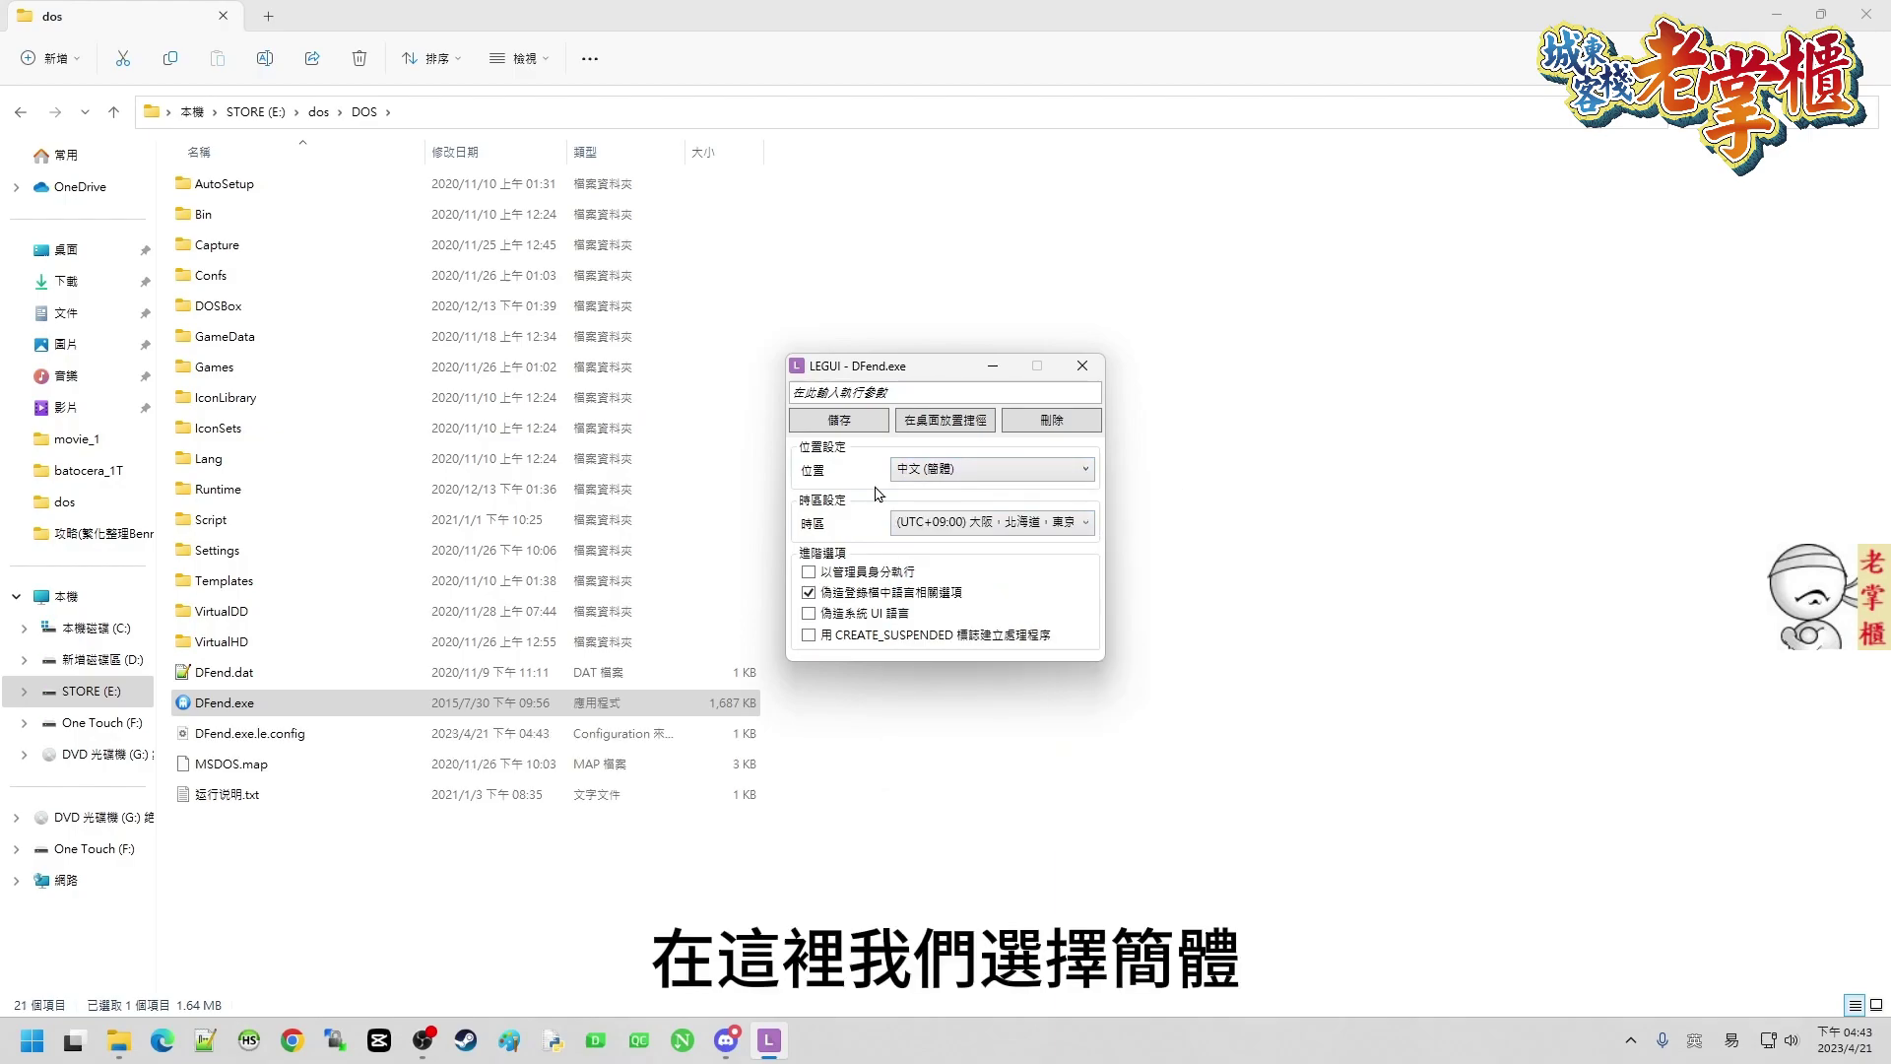
left_click(864, 434)
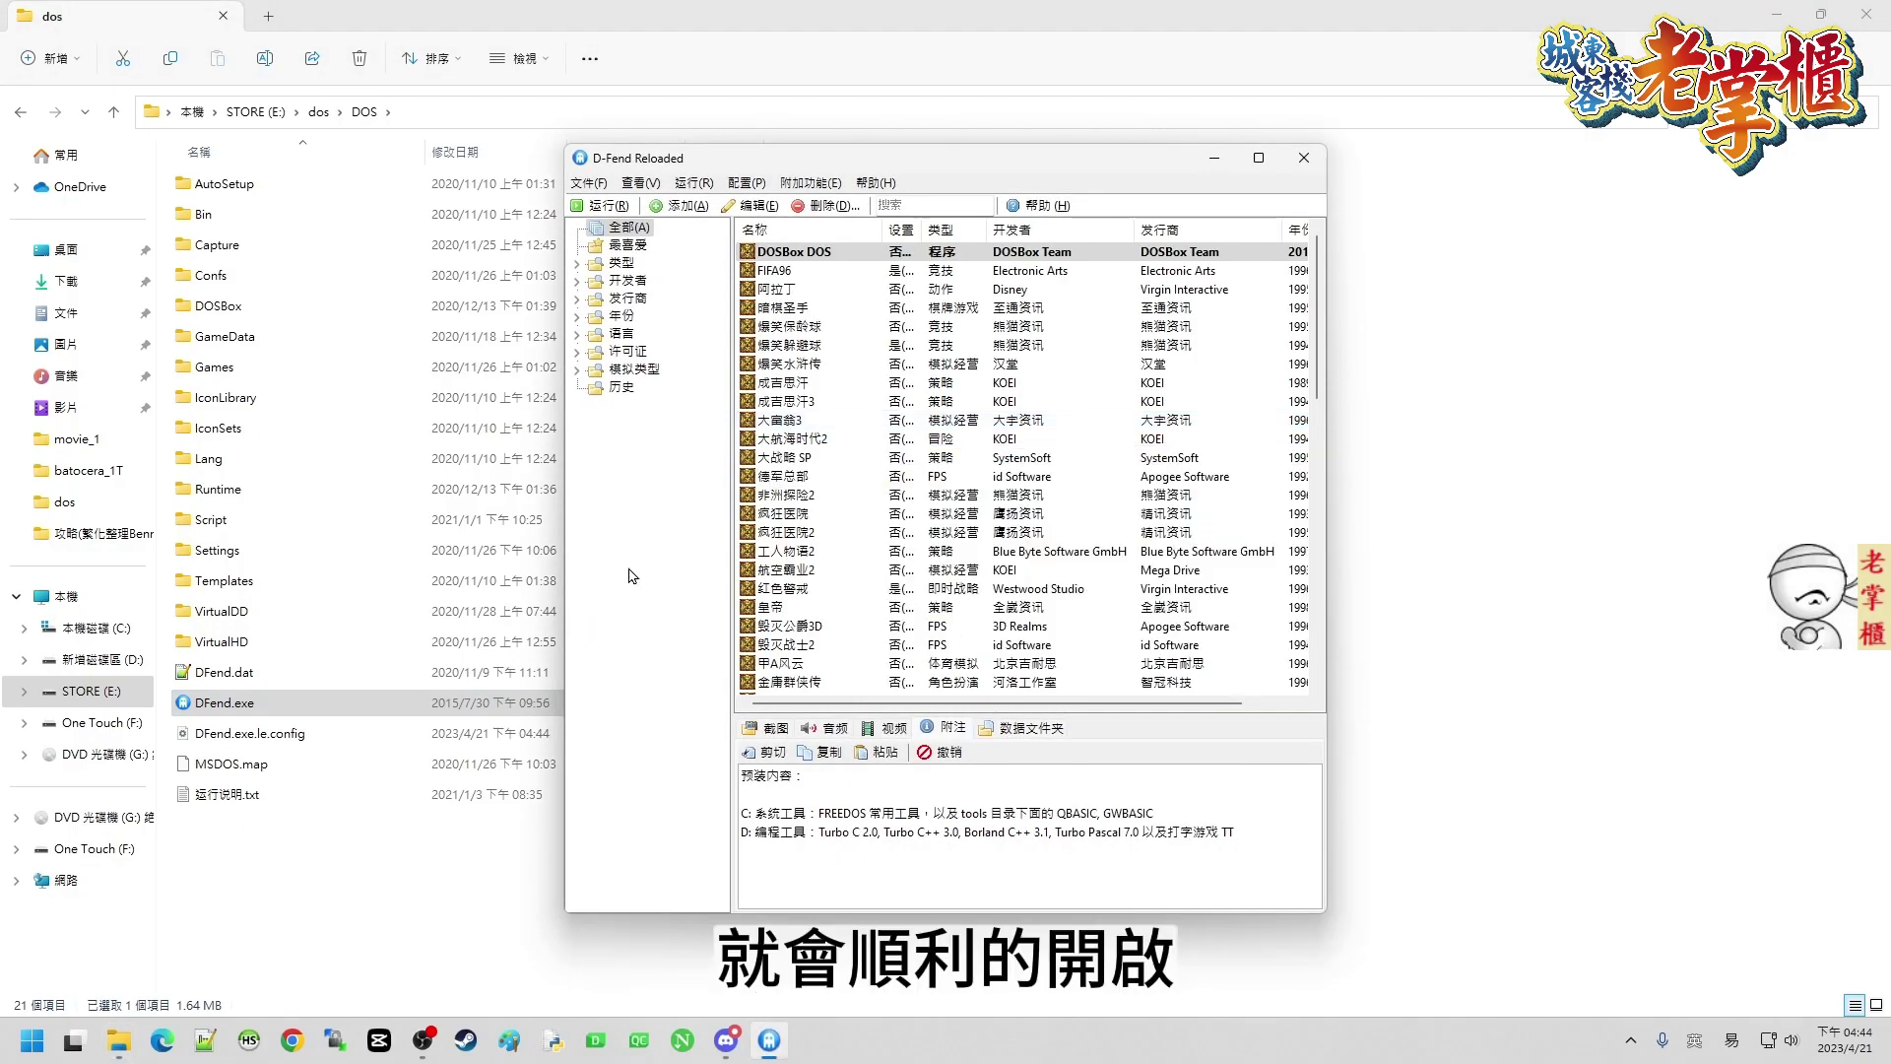
Examine the displayed text in the D-Fend Reloaded game list and launch the game 金庸群侠传
mouse_move(842, 516)
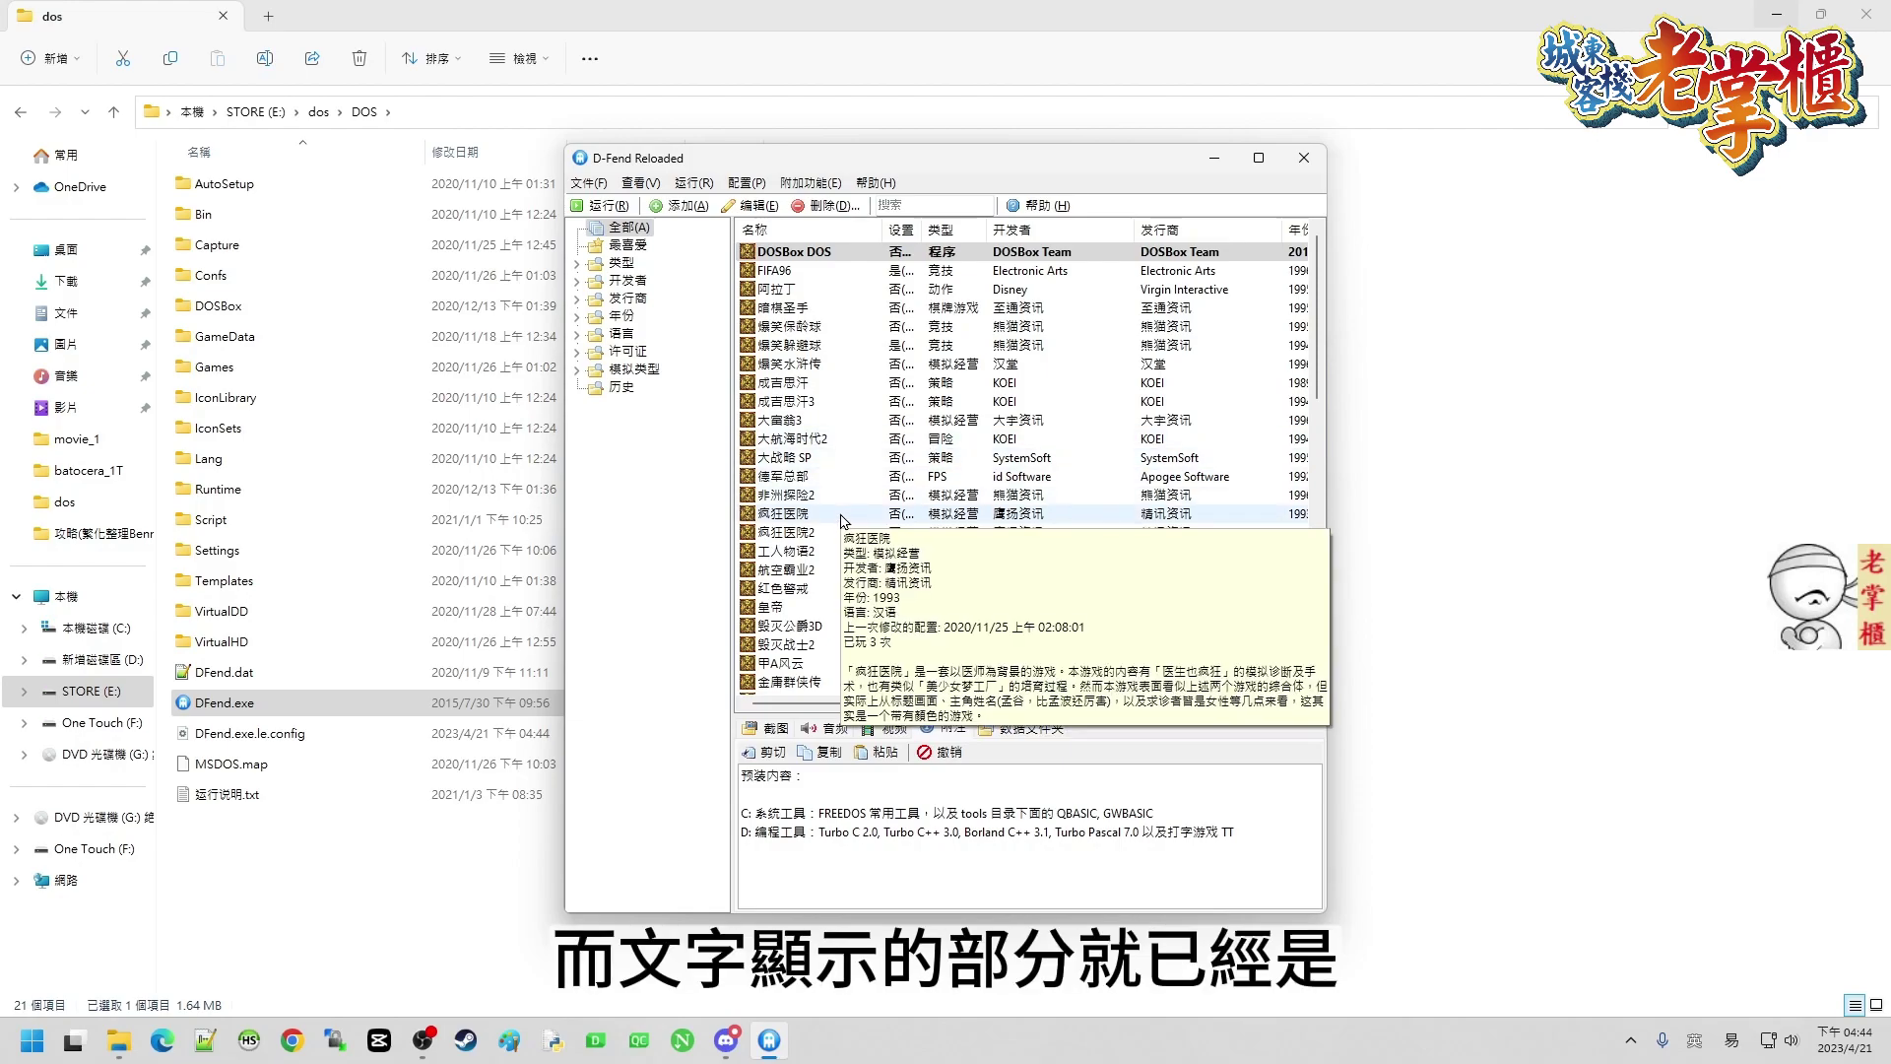
mouse_move(842, 433)
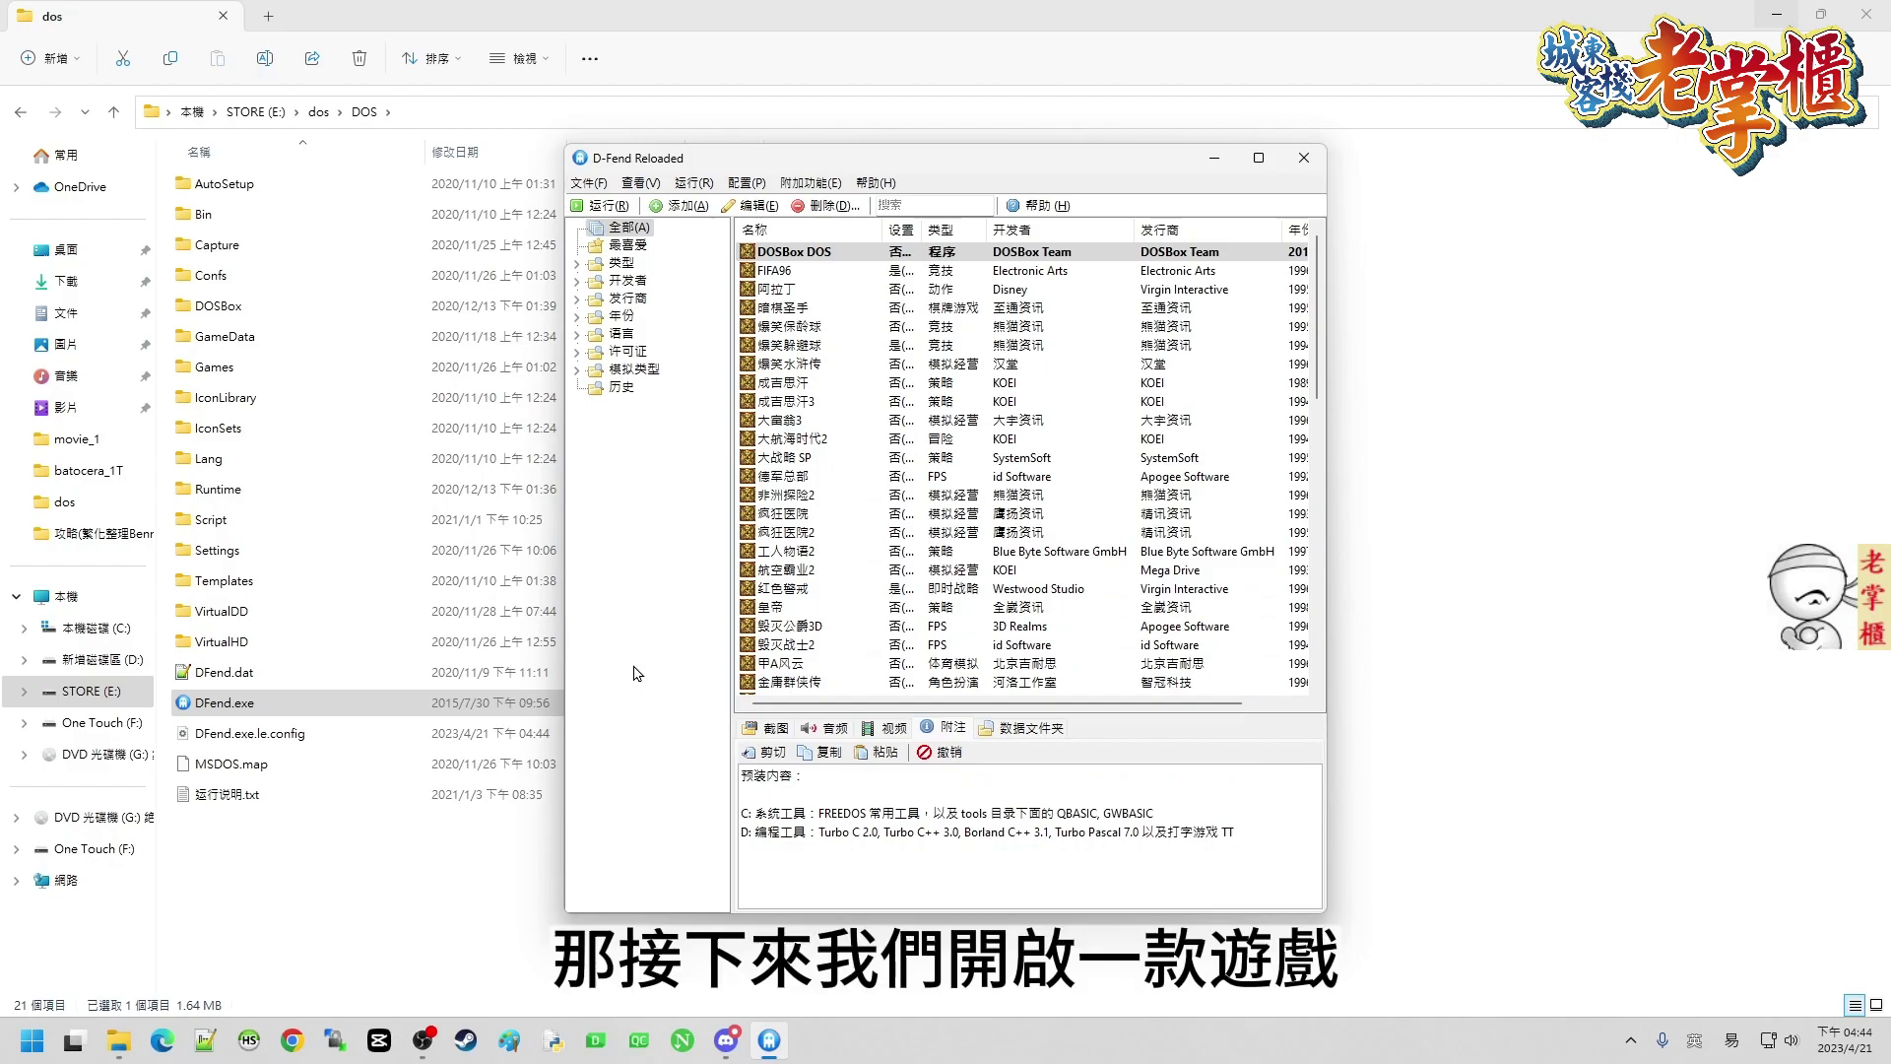
scroll(898, 516, "down", 1)
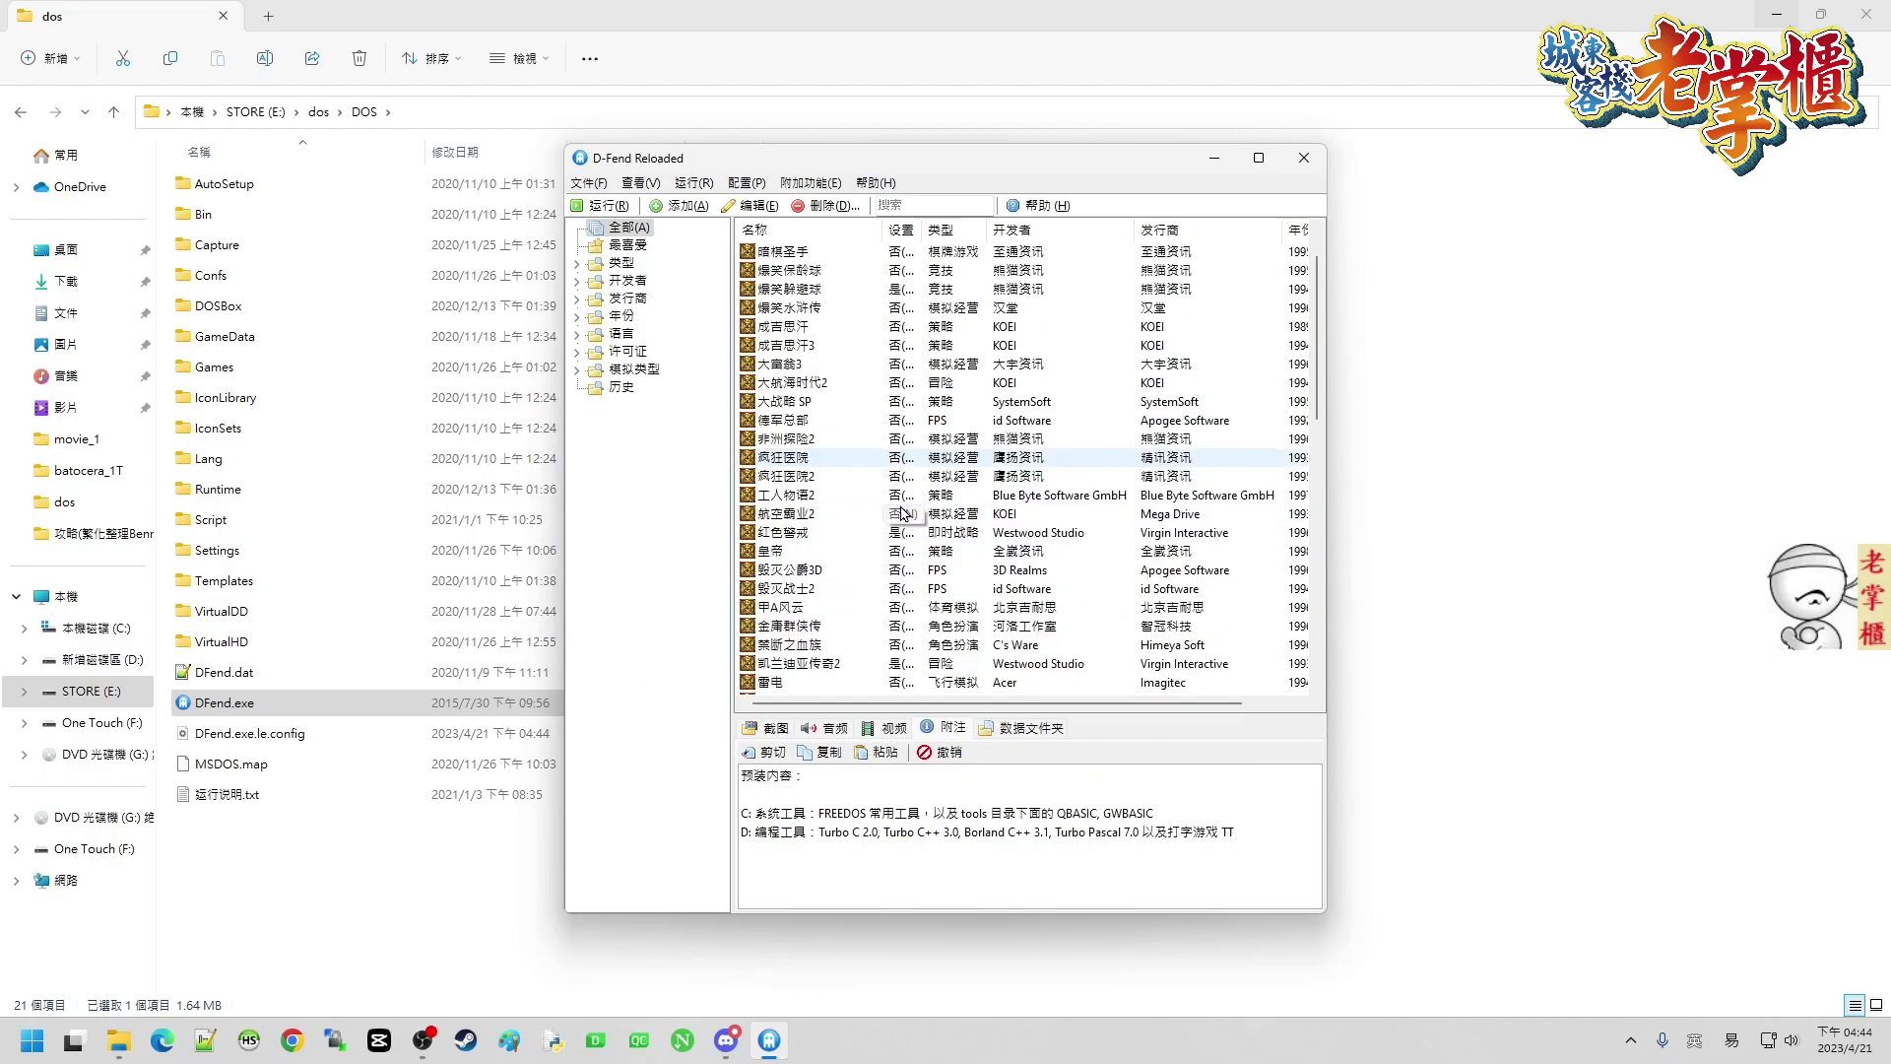
left_click(813, 628)
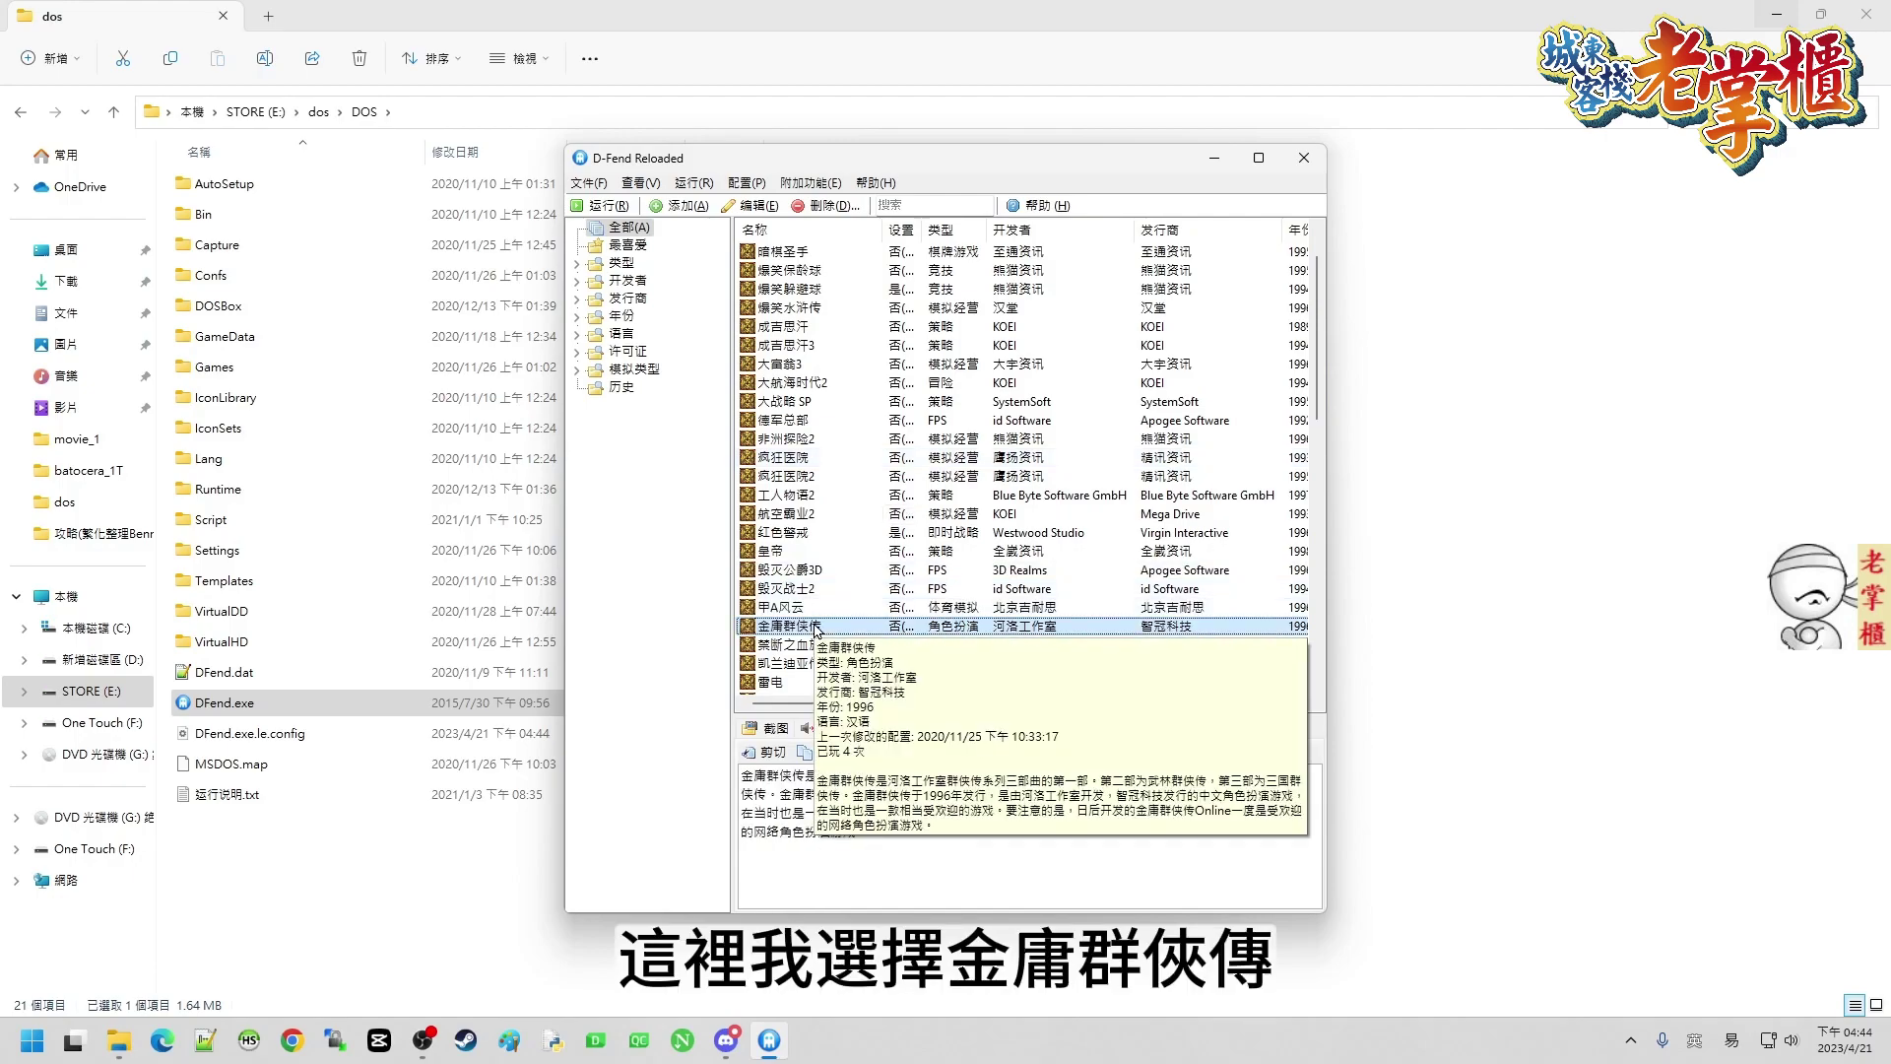
double_click(813, 627)
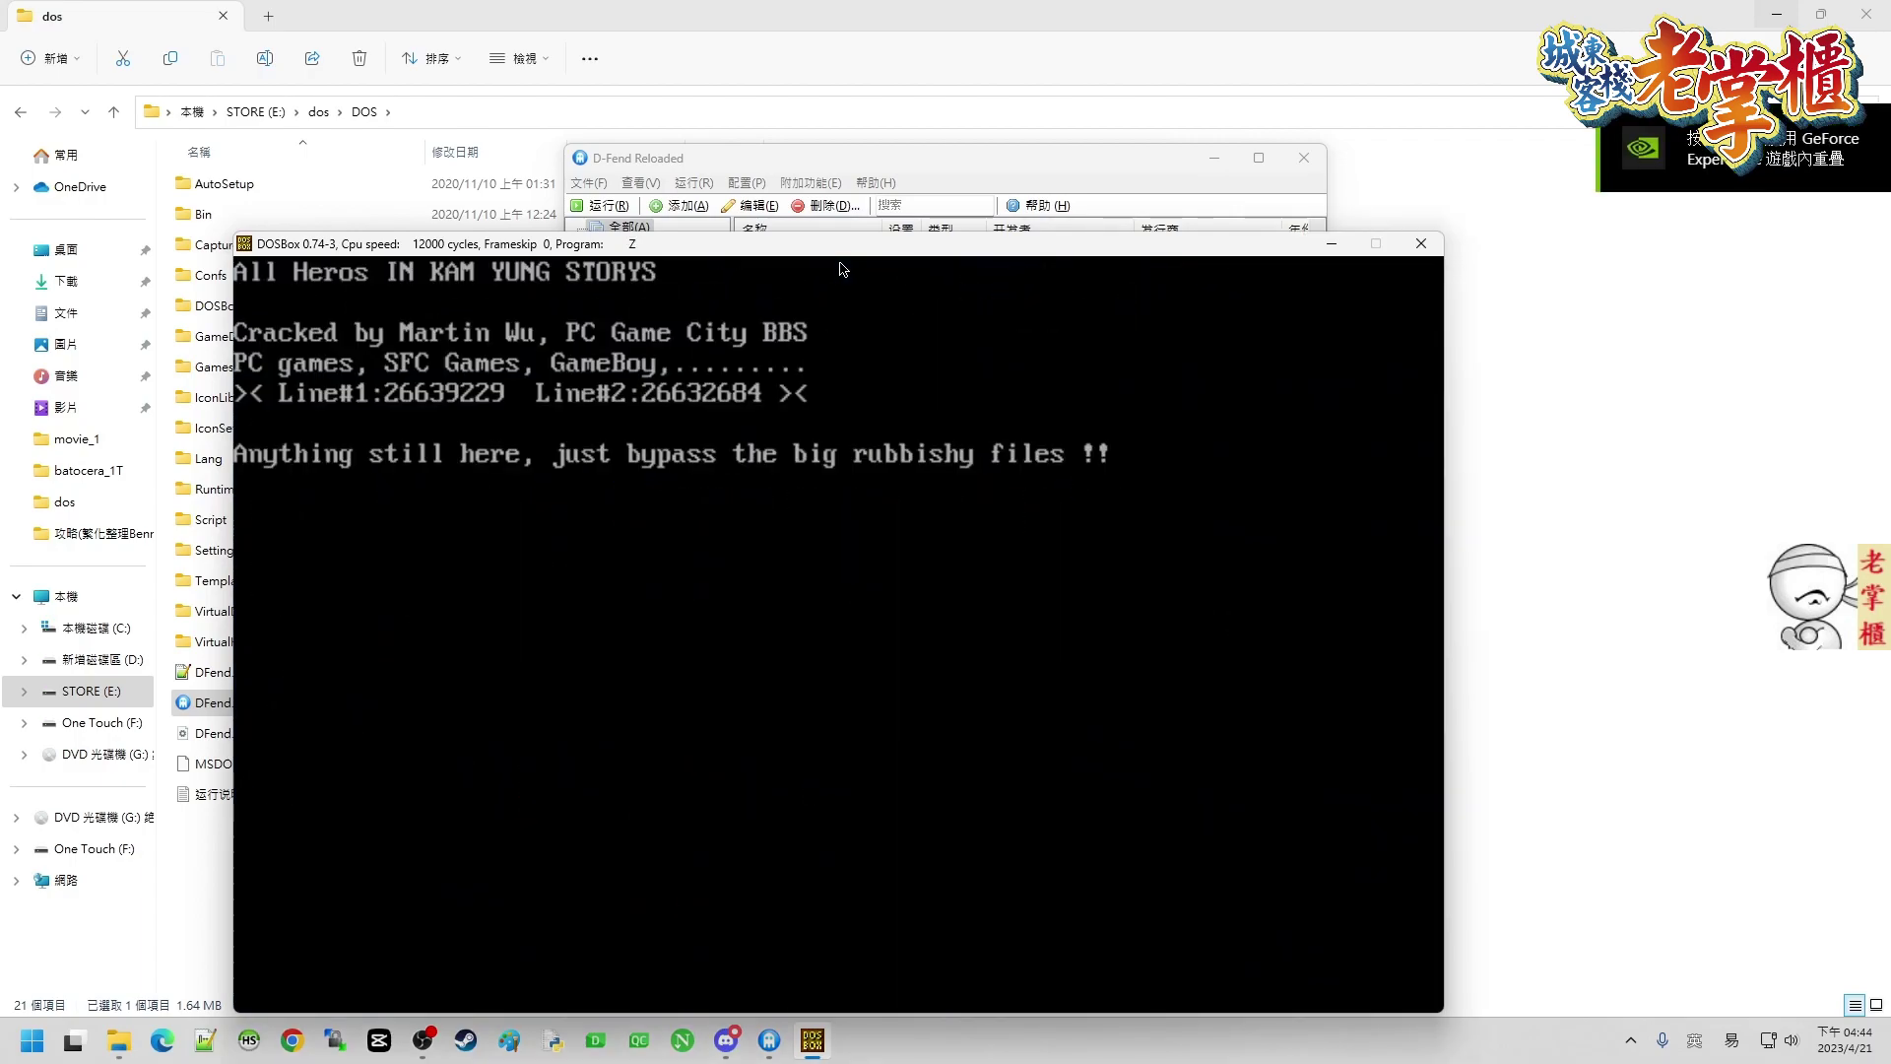
Mute the system sound and move the DOSBox window up so the whole game menu is in view
left_click(1785, 1040)
left_click(1591, 907)
key("Escape")
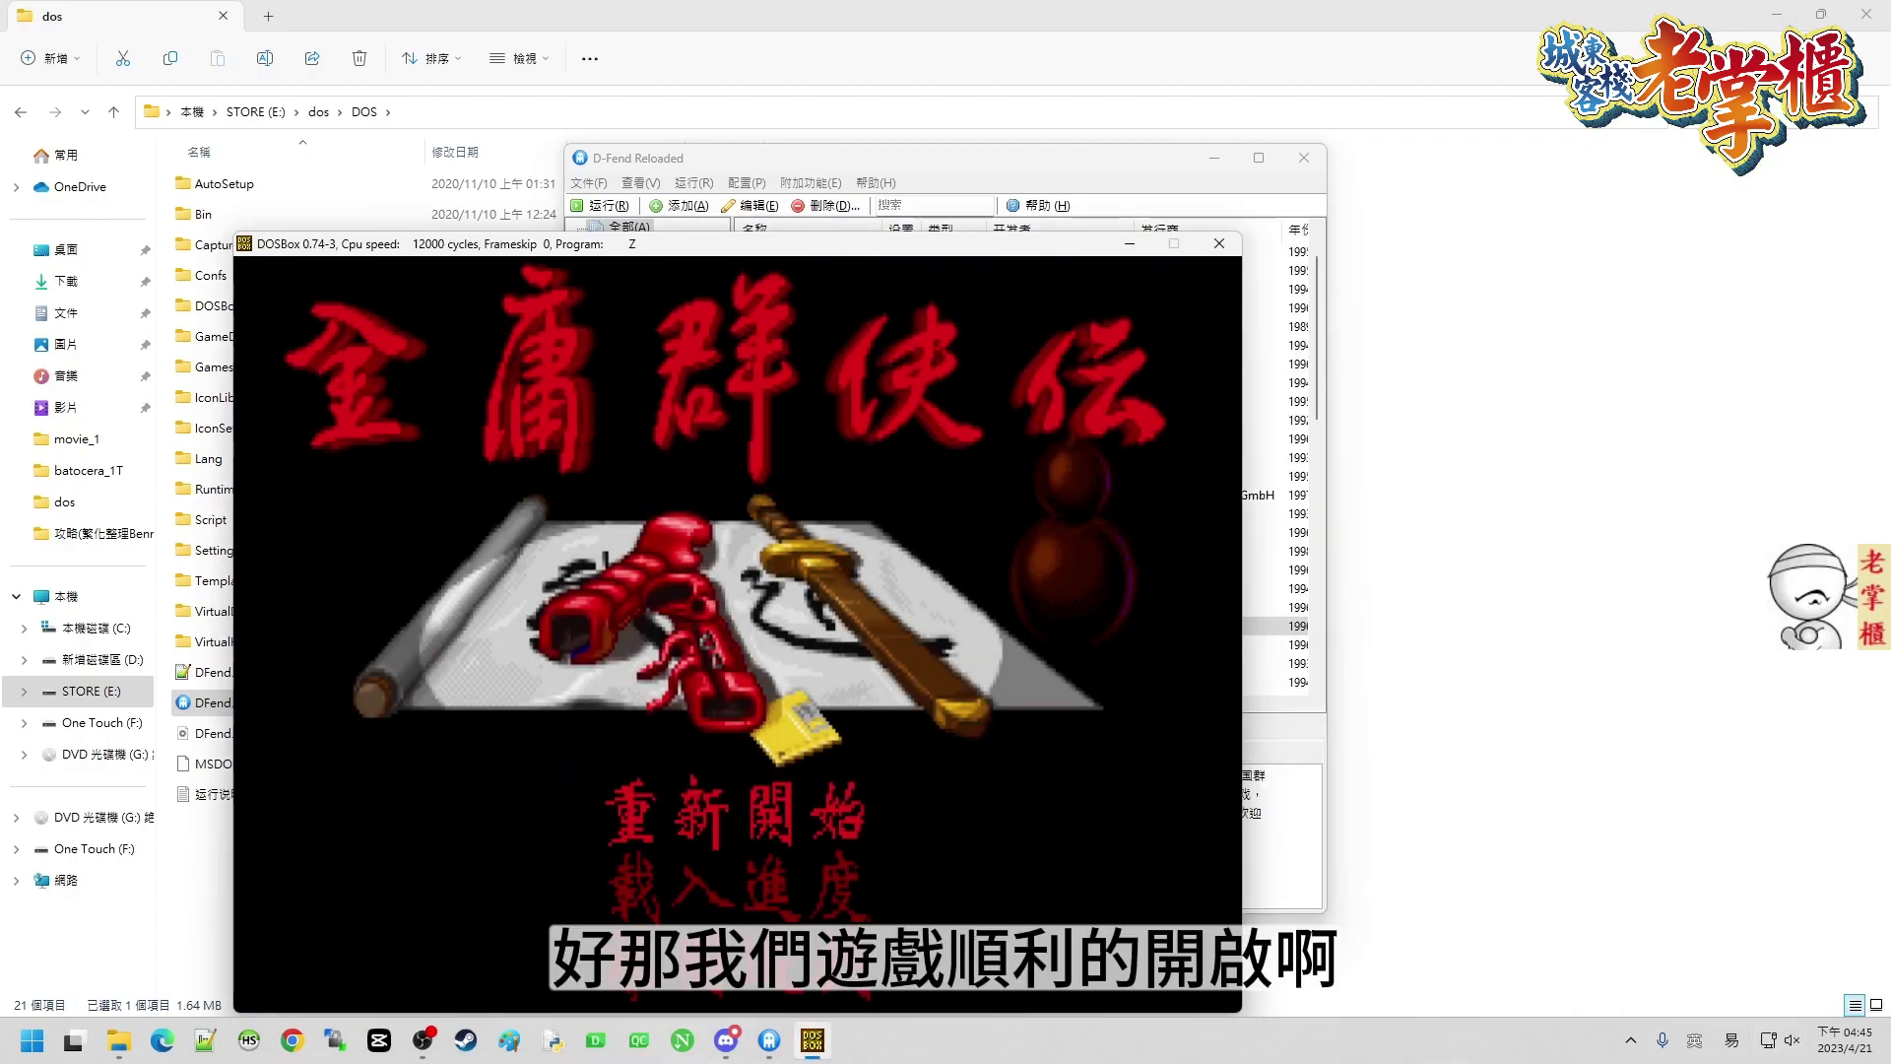
left_click_drag(831, 244, 1003, 128)
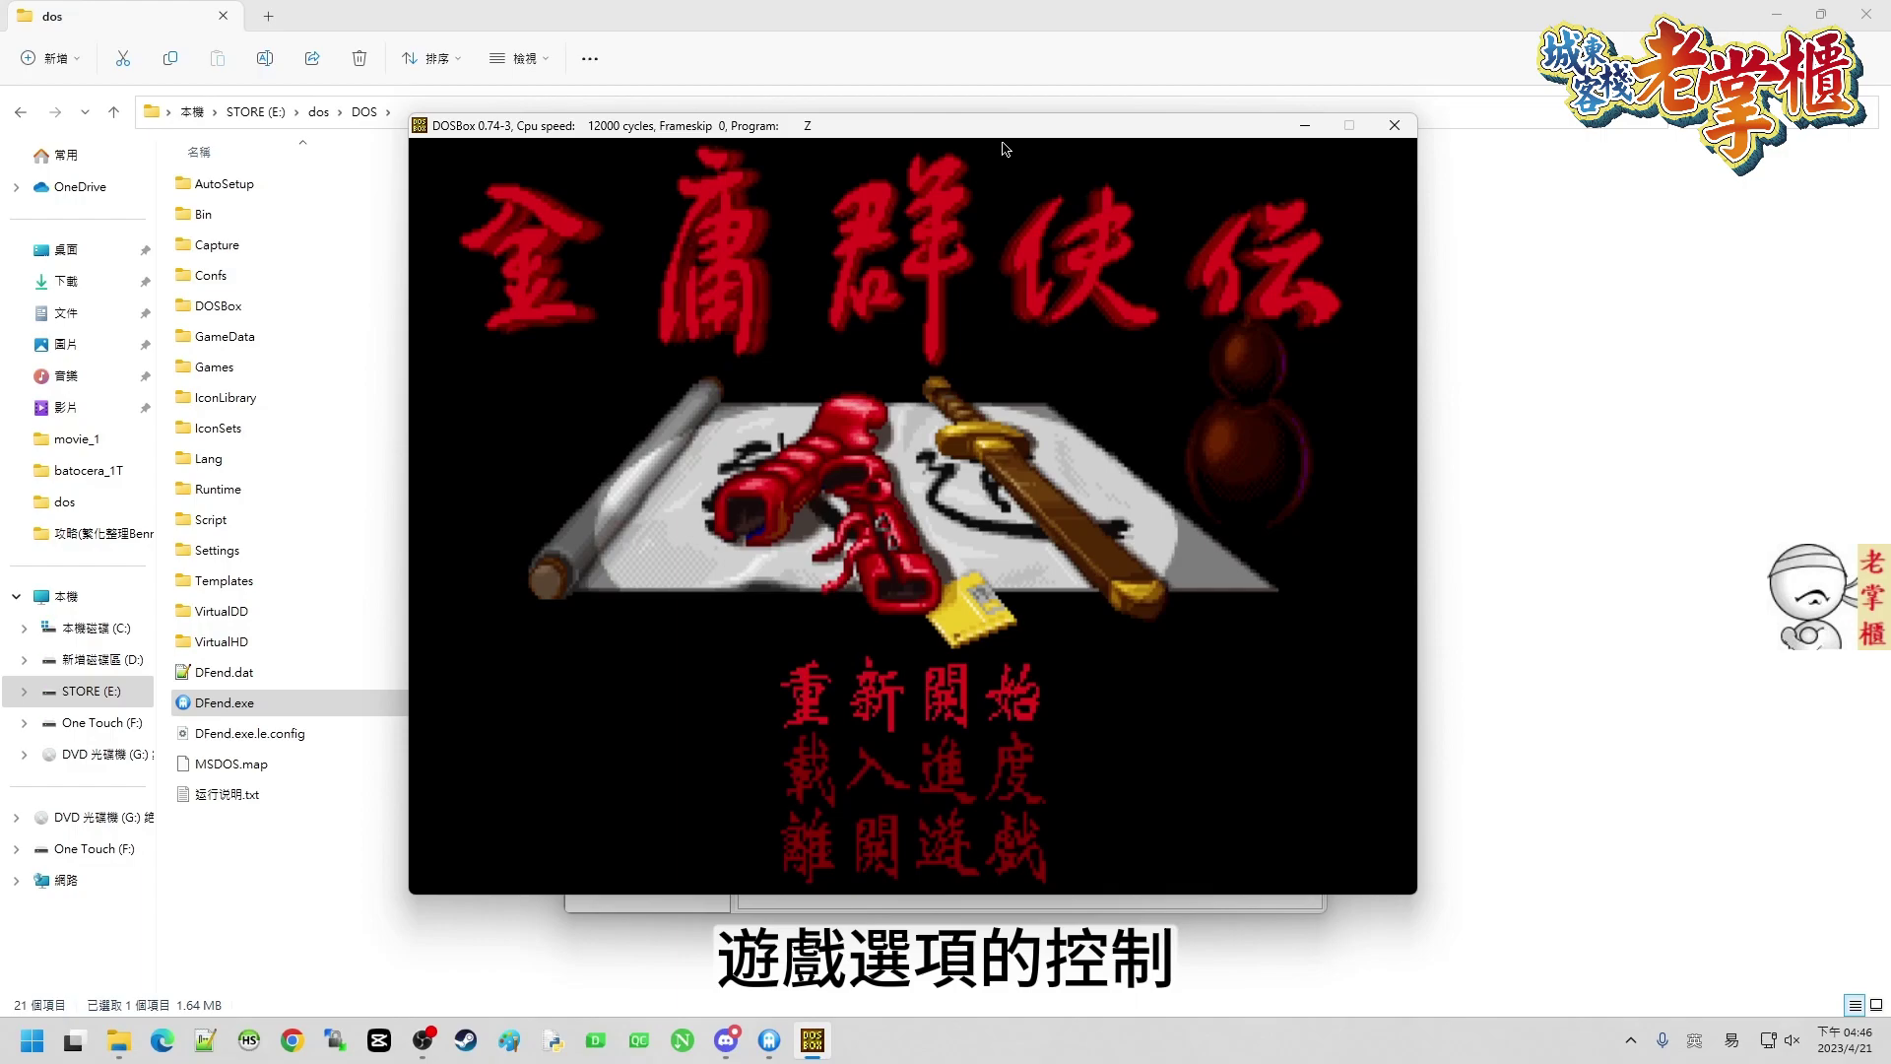
Load a saved game through the 載入進度 option of the game's title menu
key("Down")
key("Return")
key("Return")
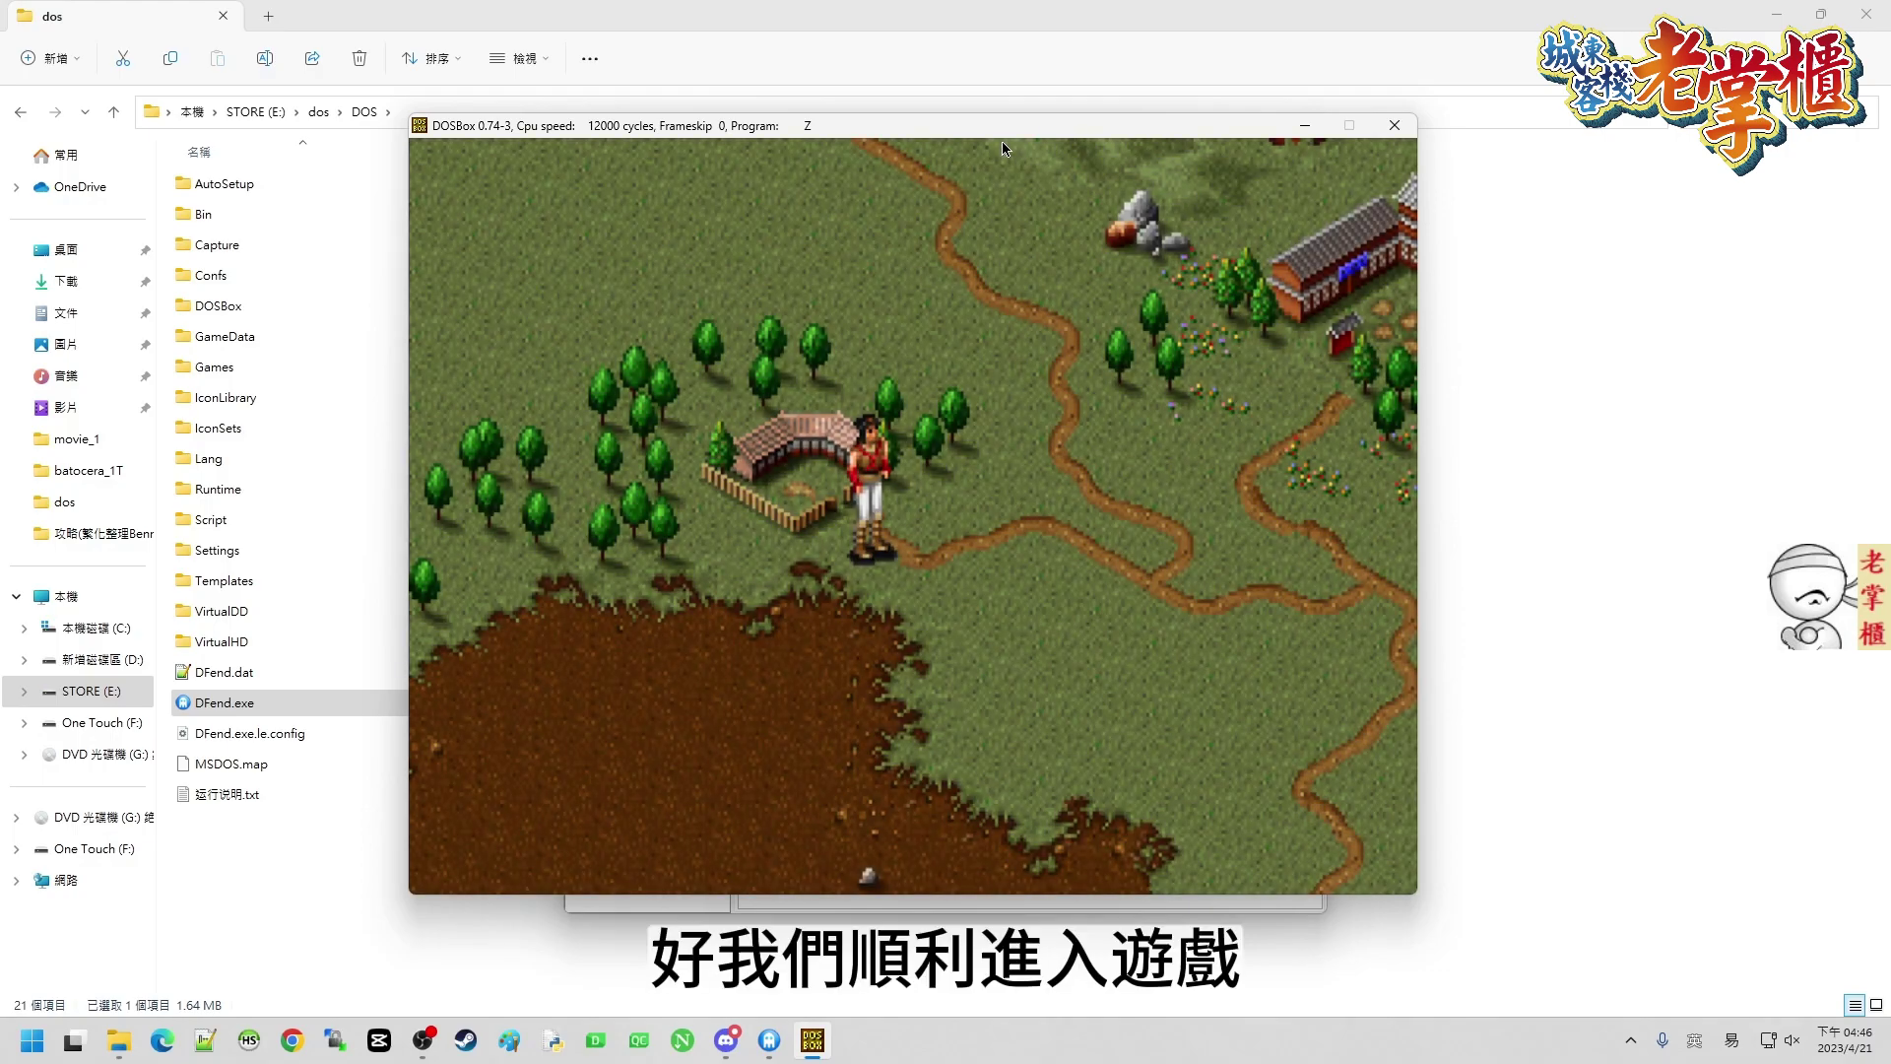
Walk the character around the game map in all four directions to test the movement controls
key("Right")
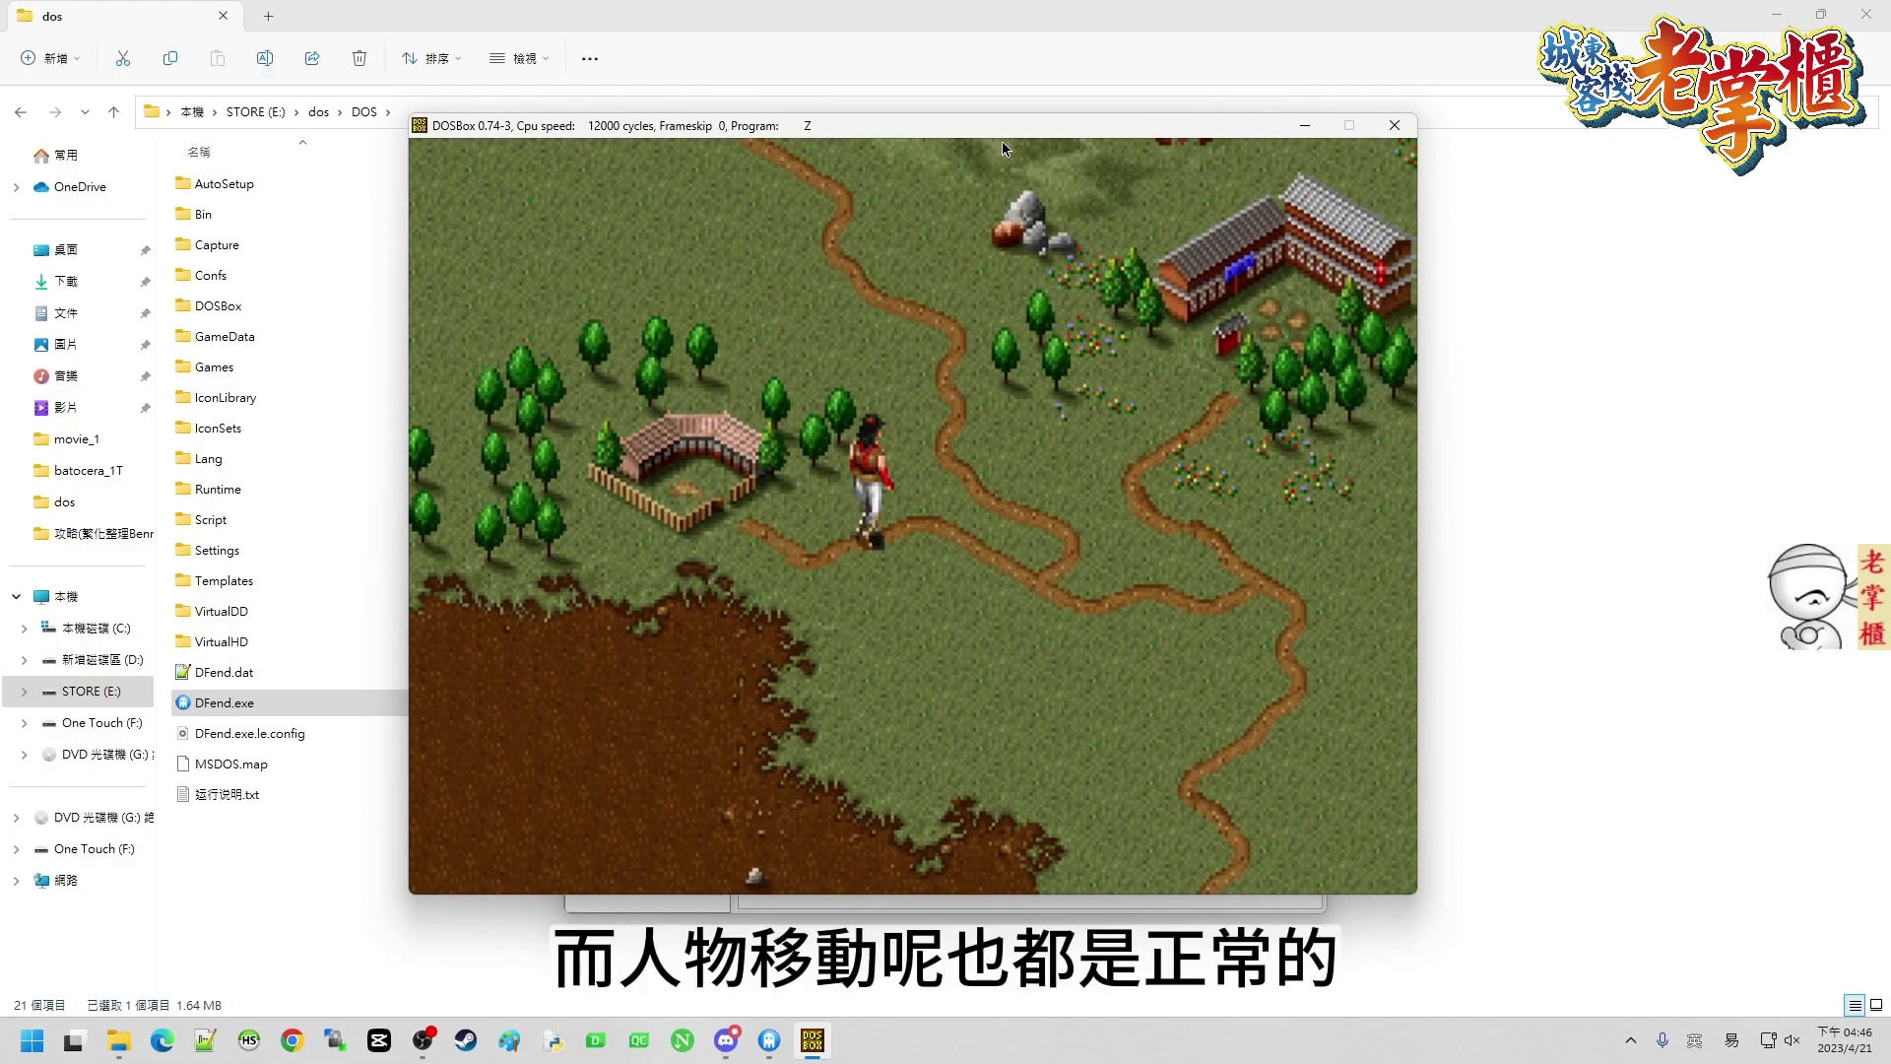
key("Left")
key("Down")
key("Right")
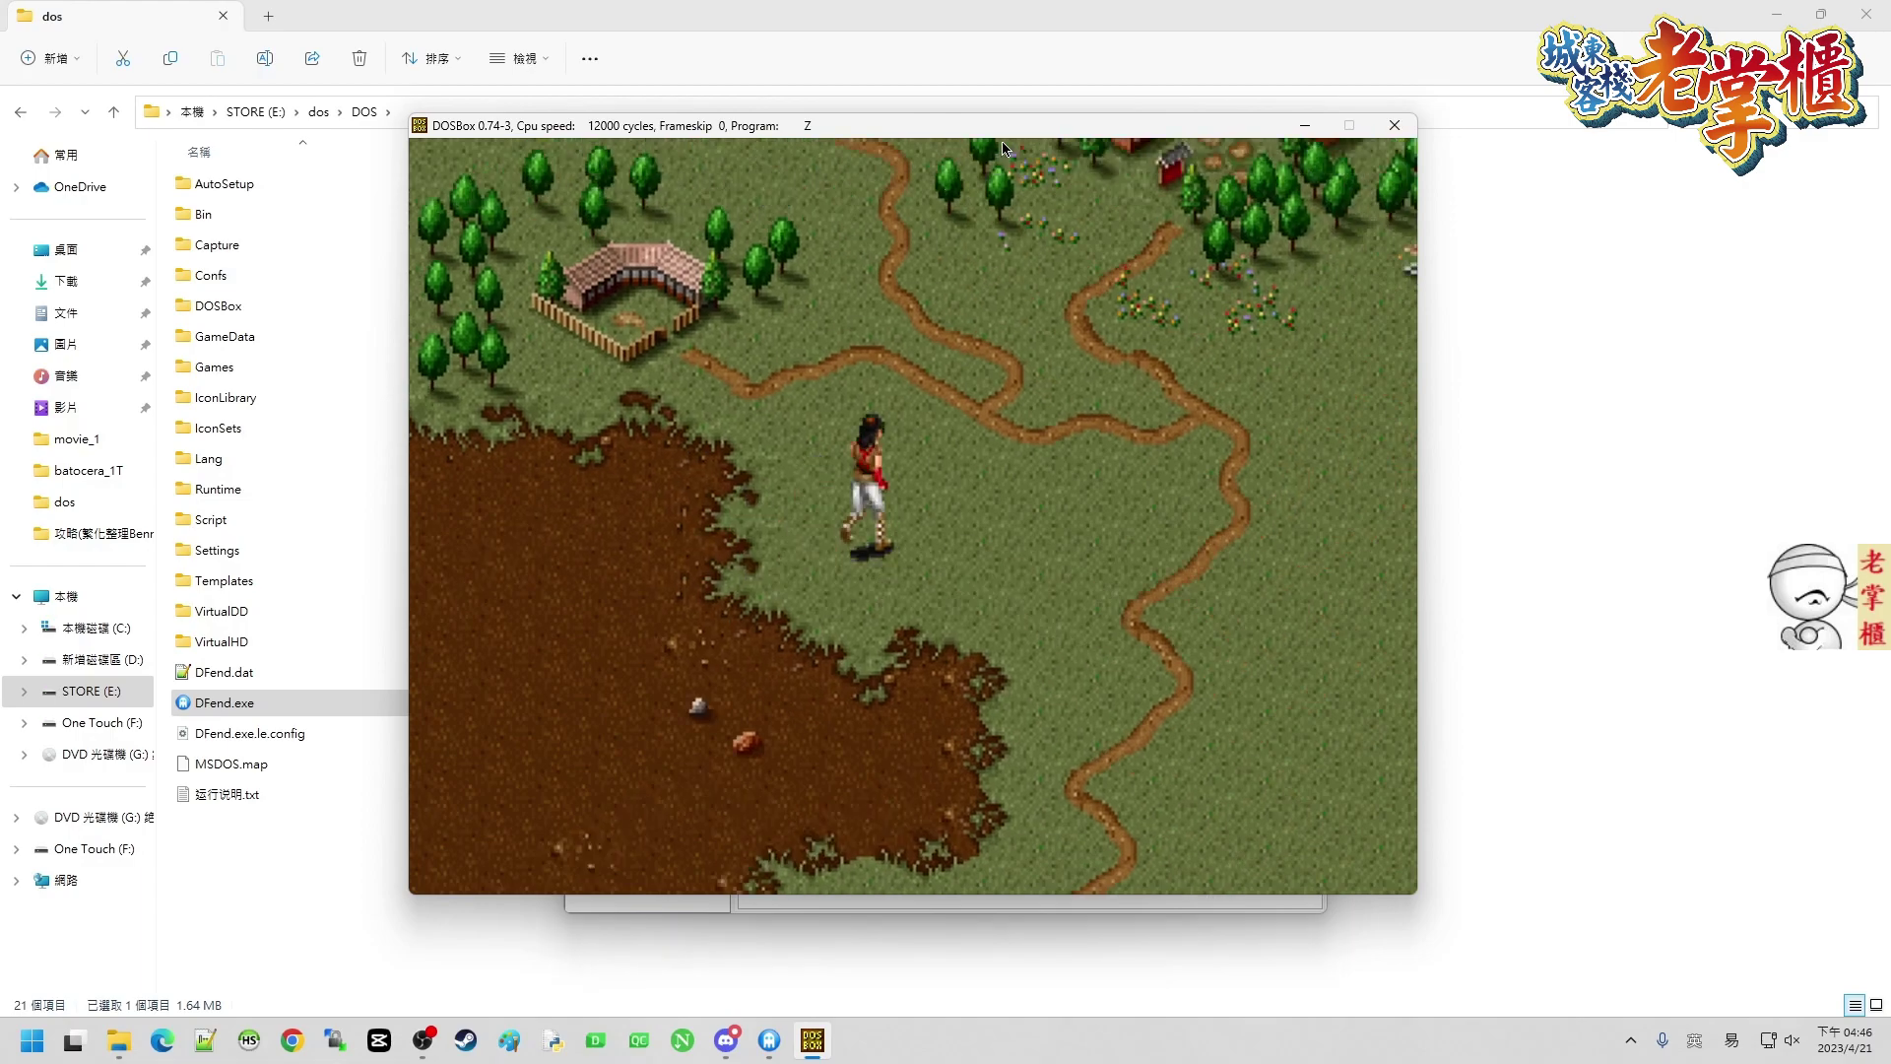
key("Up")
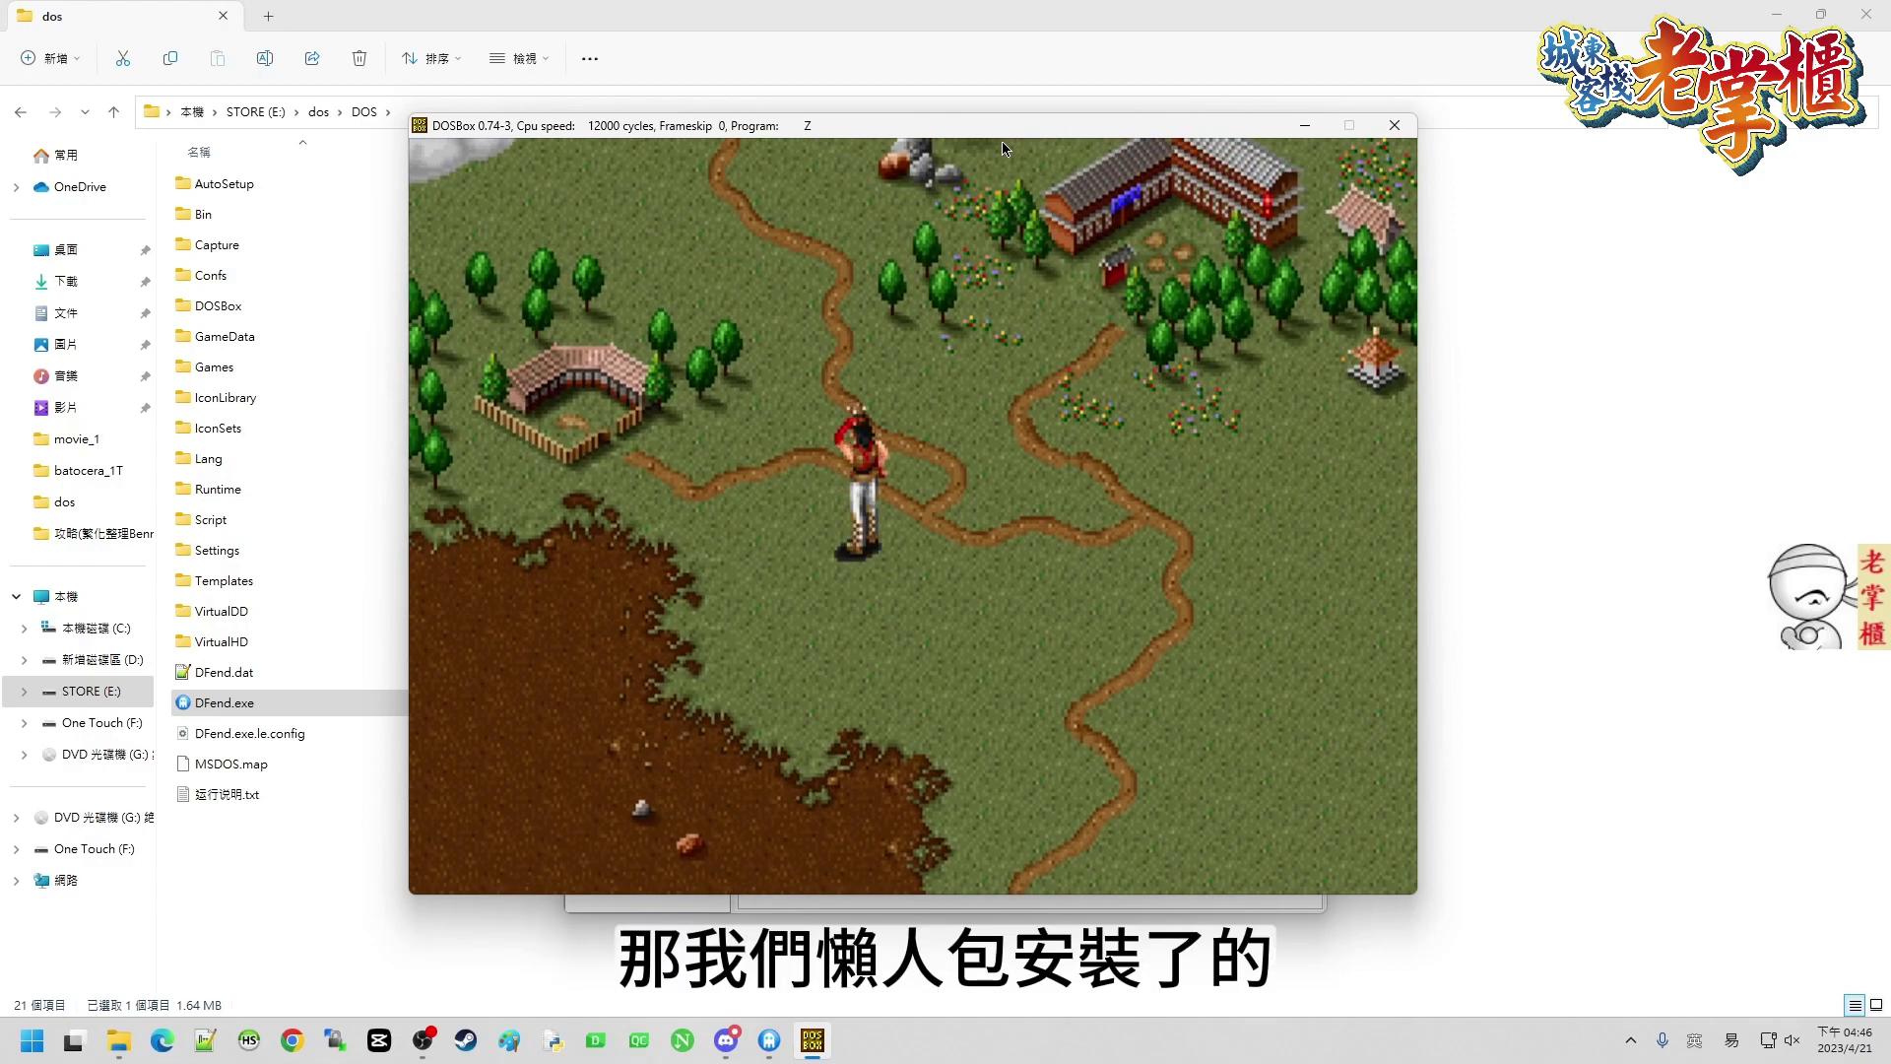